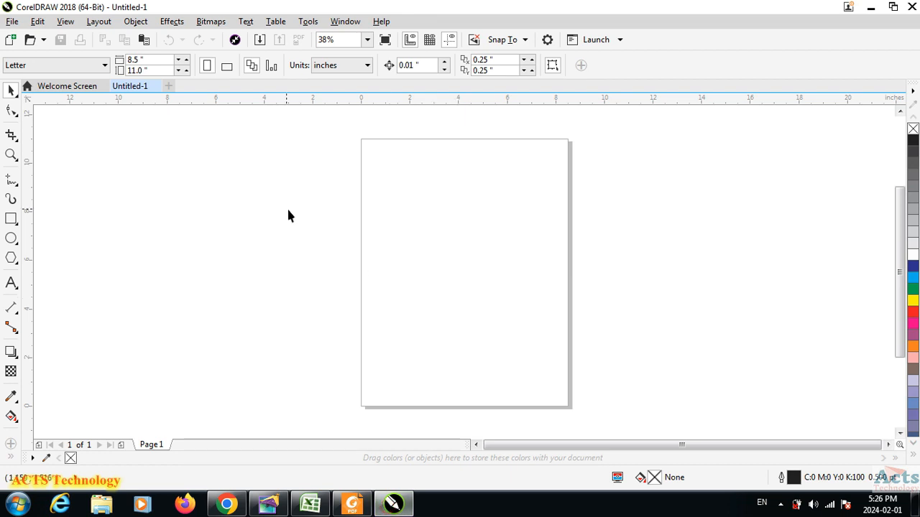
- Set the page size to A4 in landscape orientation
click(227, 67)
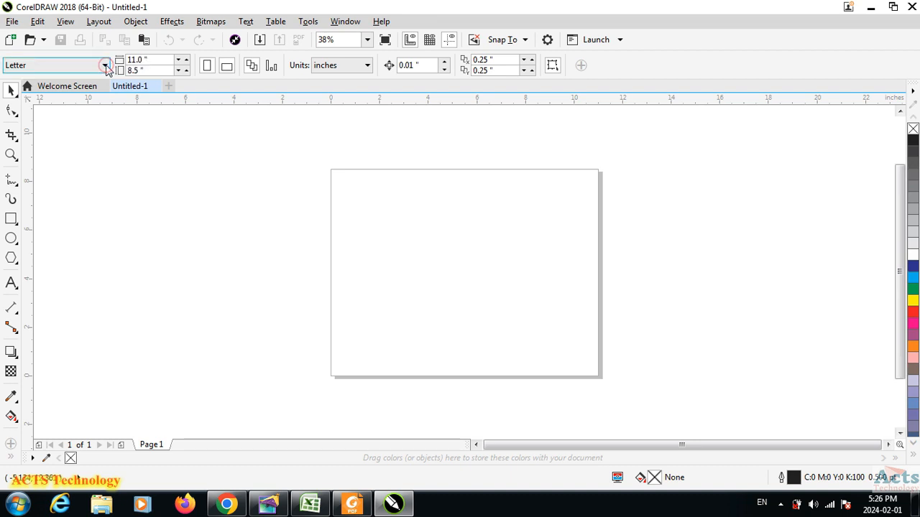
click(106, 66)
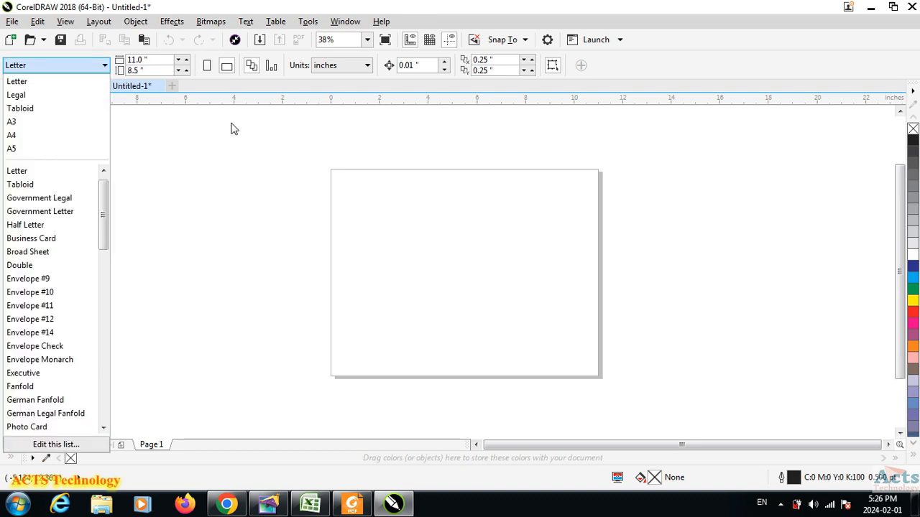
click(40, 136)
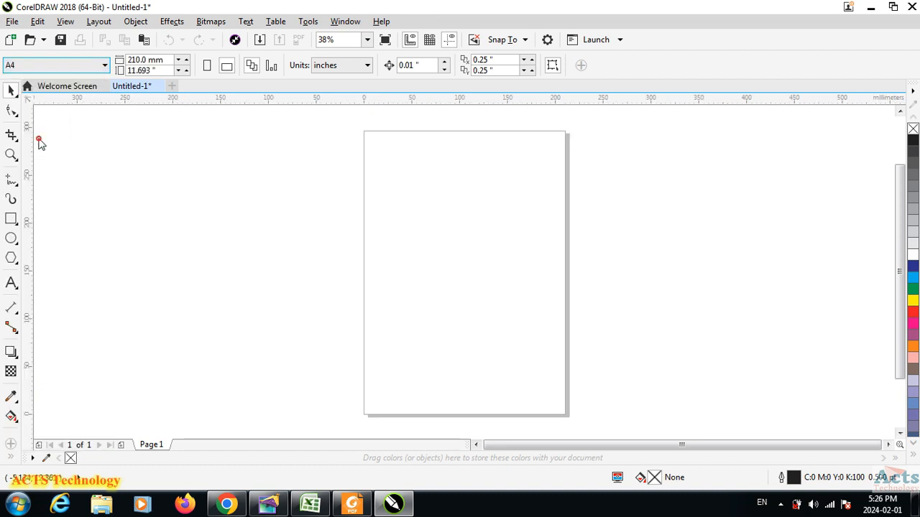
click(225, 67)
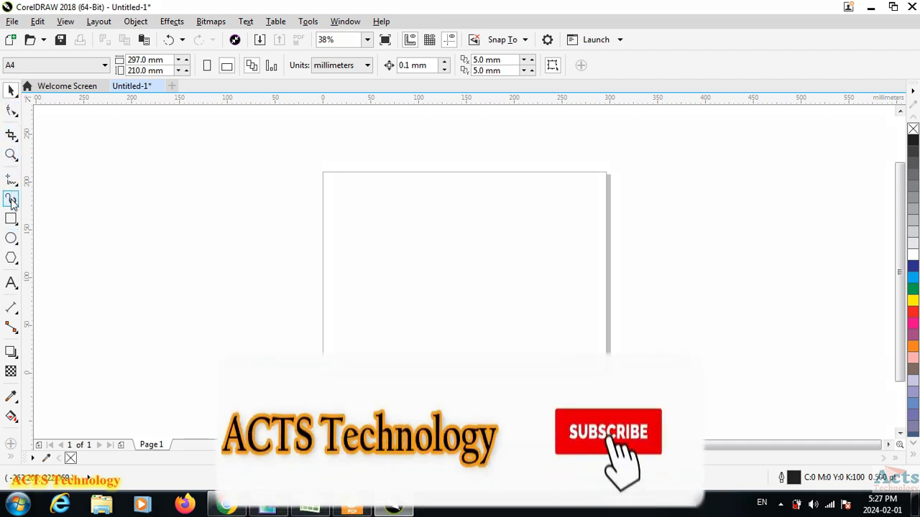
click(13, 238)
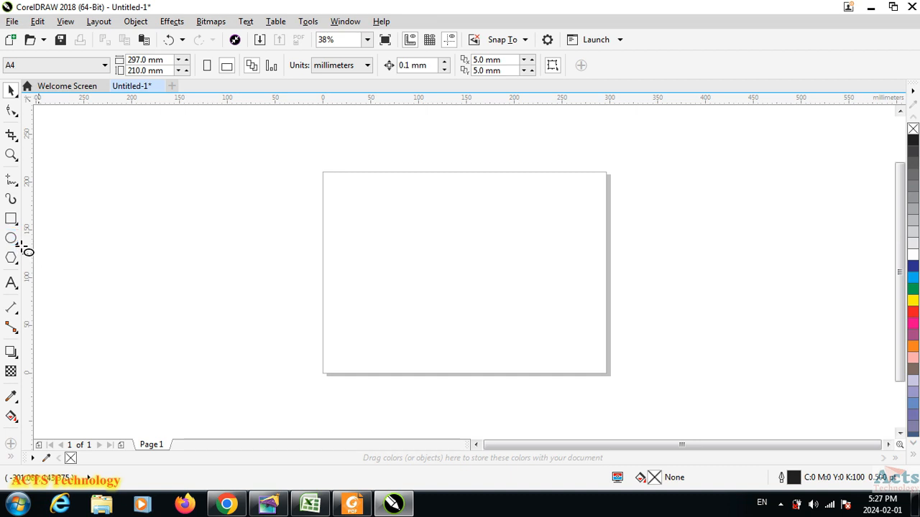
click(17, 244)
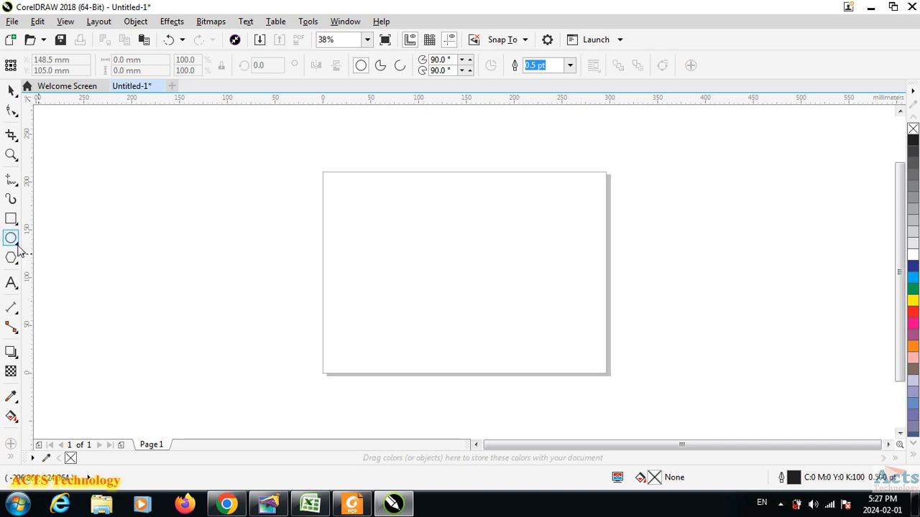
click(17, 245)
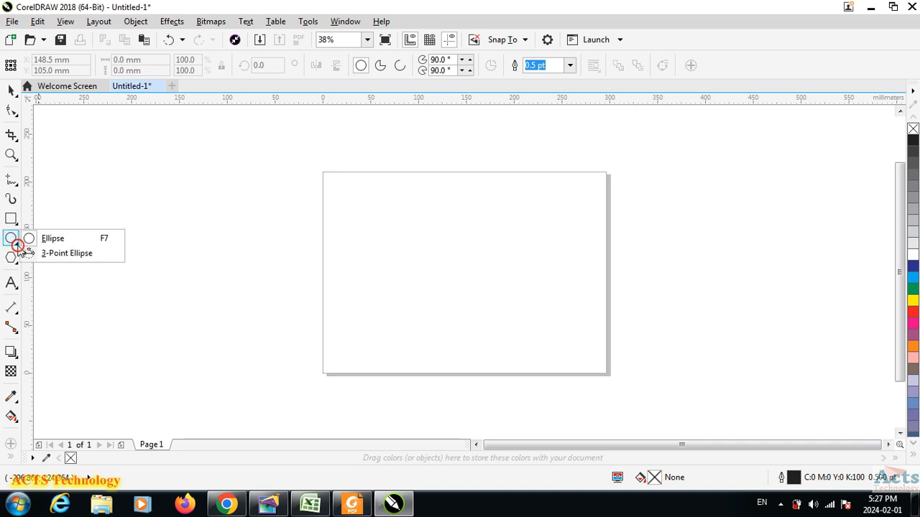
click(74, 242)
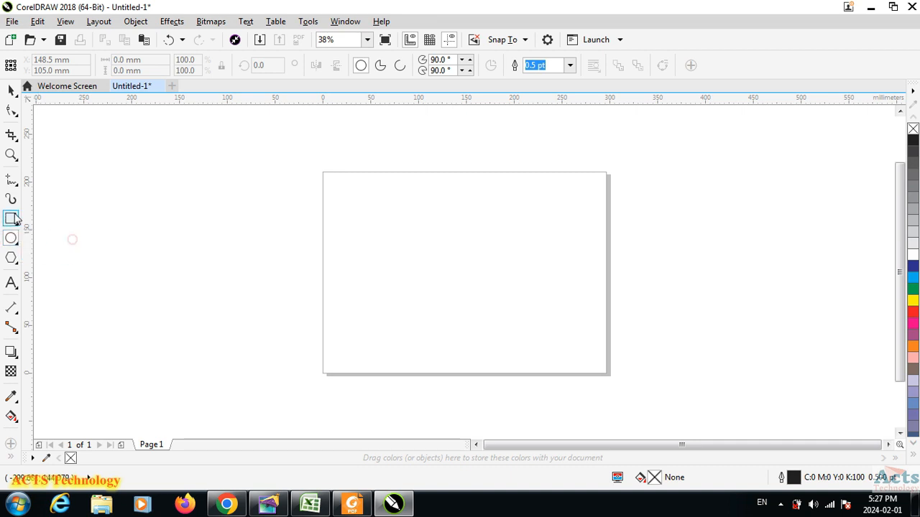
click(12, 89)
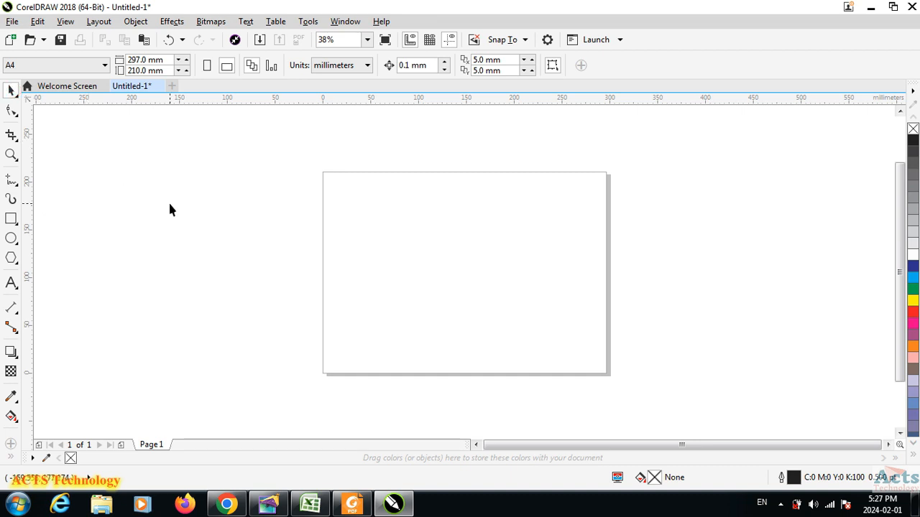
key(F7)
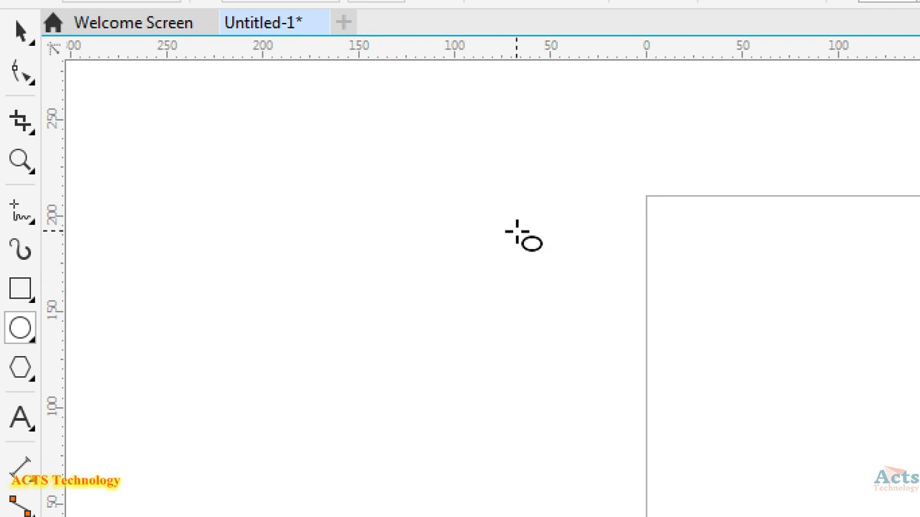
click(22, 32)
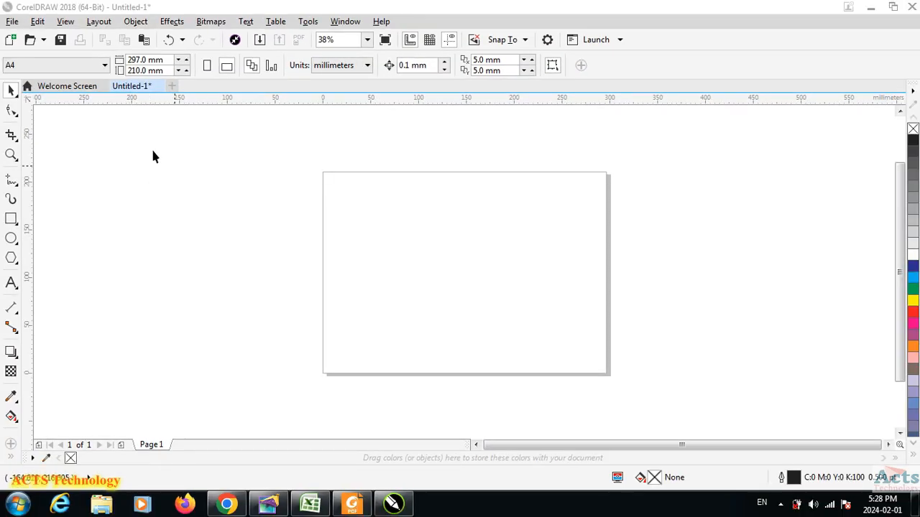
- Draw a trial ellipse about 197 by 175 mm on the page and delete it
click(12, 239)
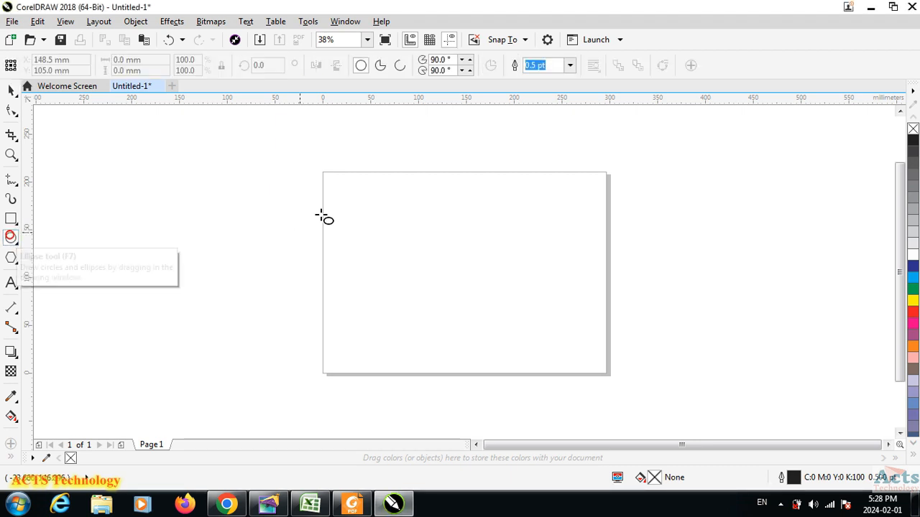
mouse_move(355, 200)
mouse_down()
mouse_move(491, 294)
mouse_move(504, 337)
mouse_move(544, 370)
mouse_up()
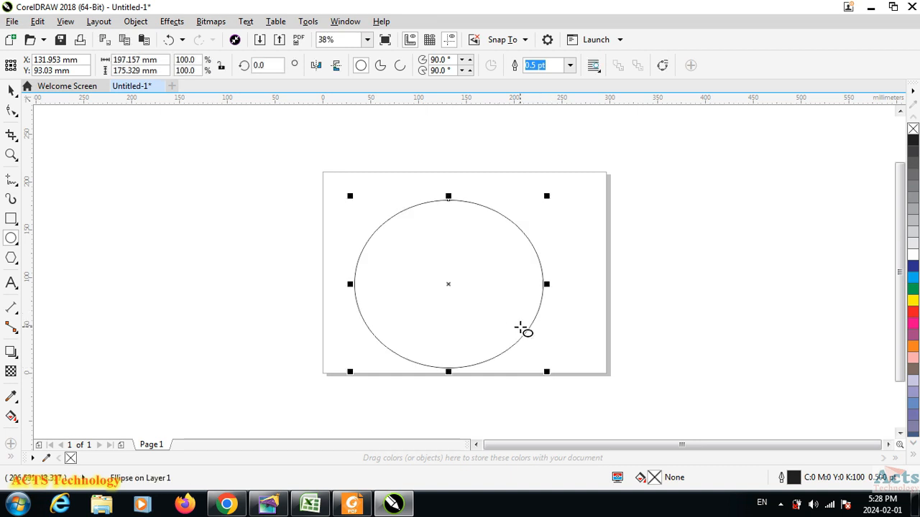
key(Delete)
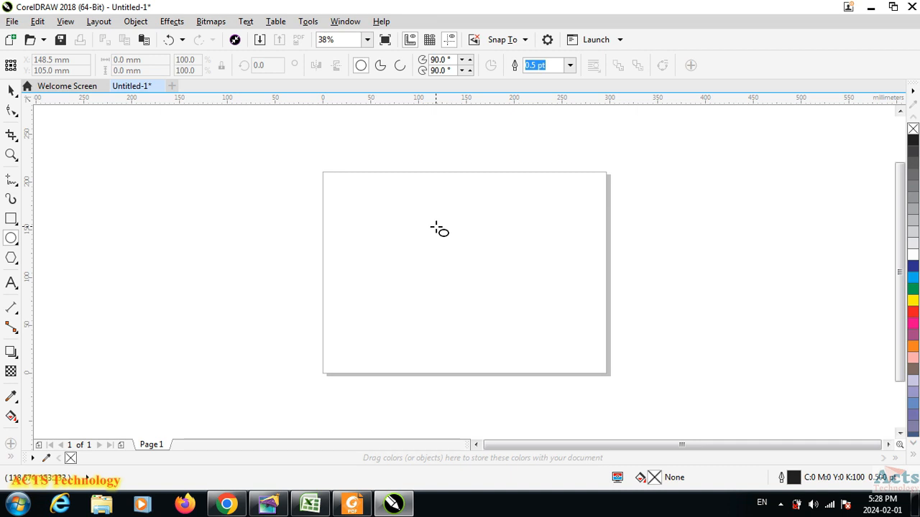
- Draw a circle about 296 mm in diameter with the Ellipse tool and move it to the page centre, at about X 148.9, Y 105.1 mm
drag(419, 210, 551, 353)
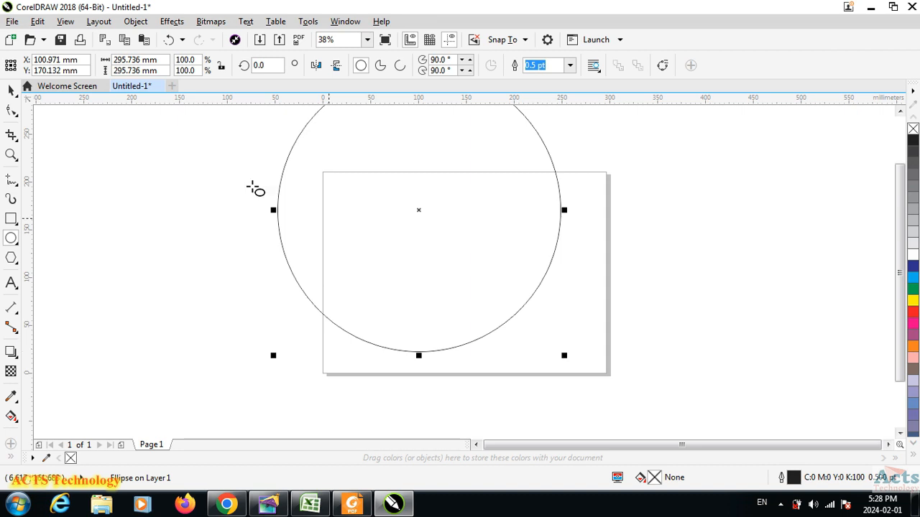
click(12, 94)
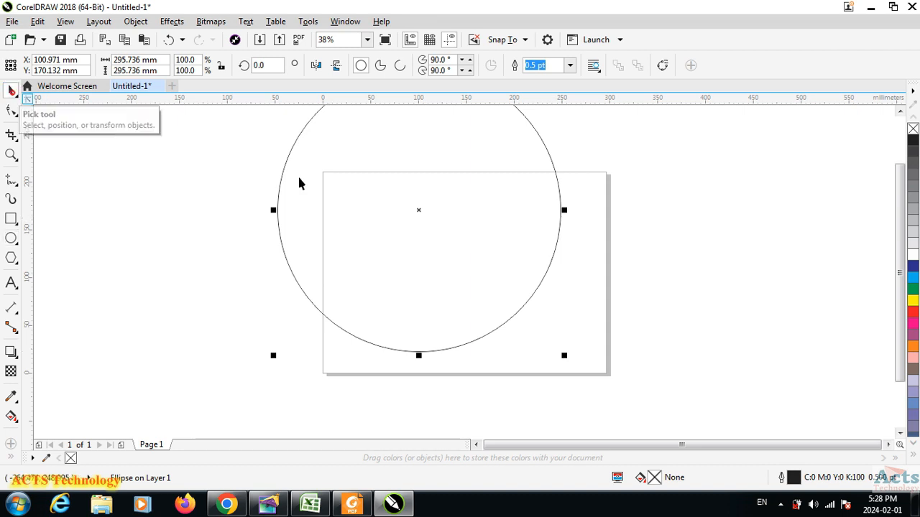
drag(427, 159, 474, 209)
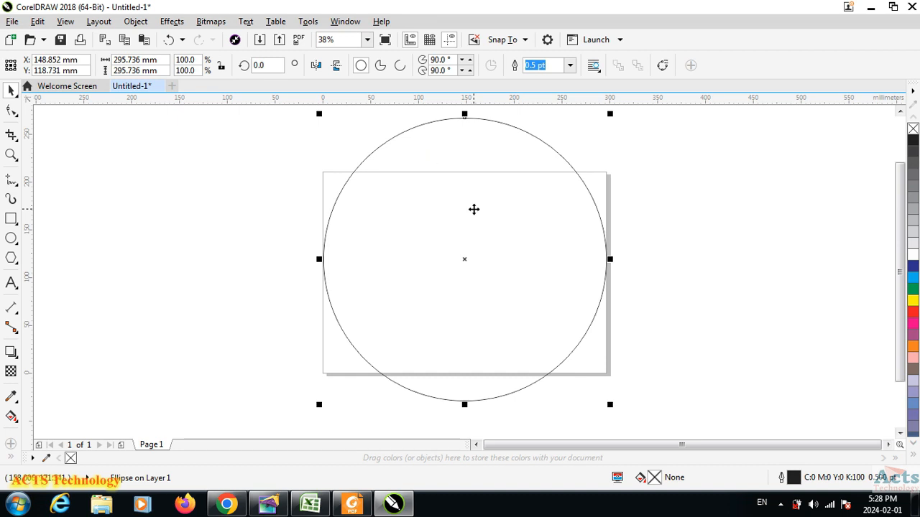
key(Down)
key(Down)
key(Down)
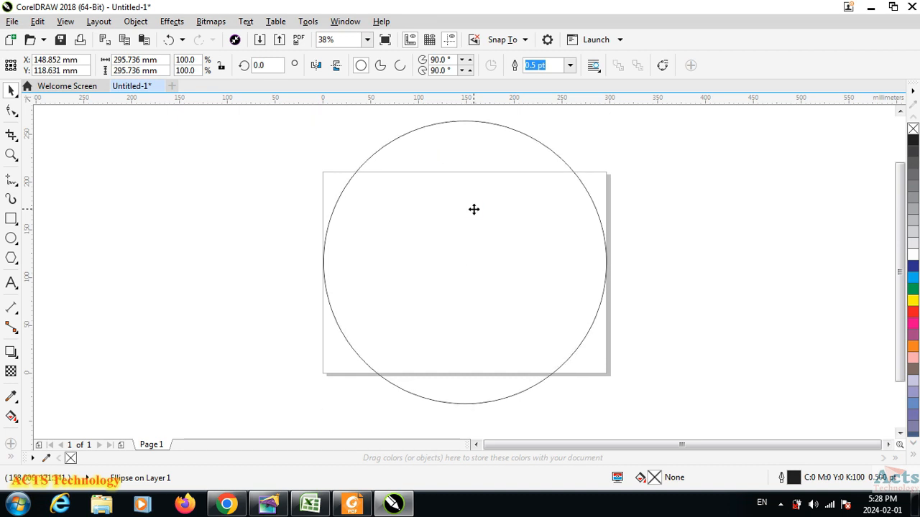
key(Down)
key(Down)
key(Down)
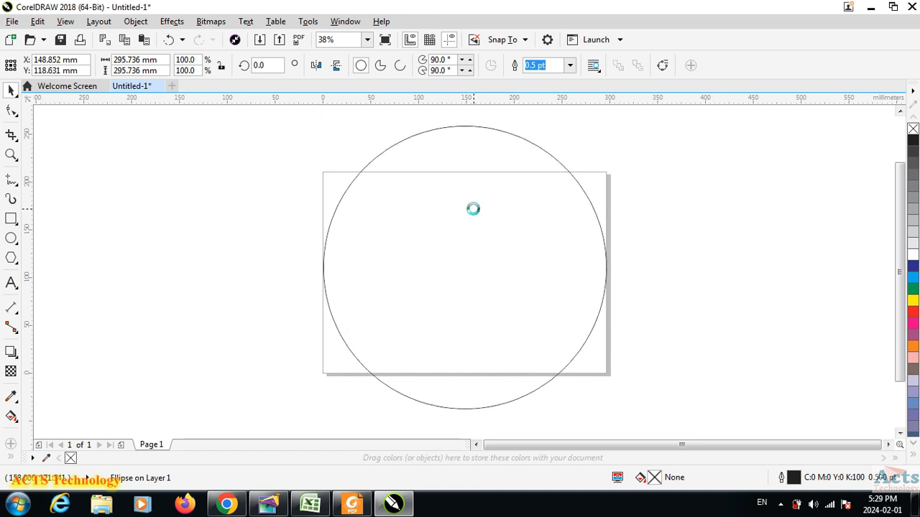
key(Down)
key(Down)
key(Down)
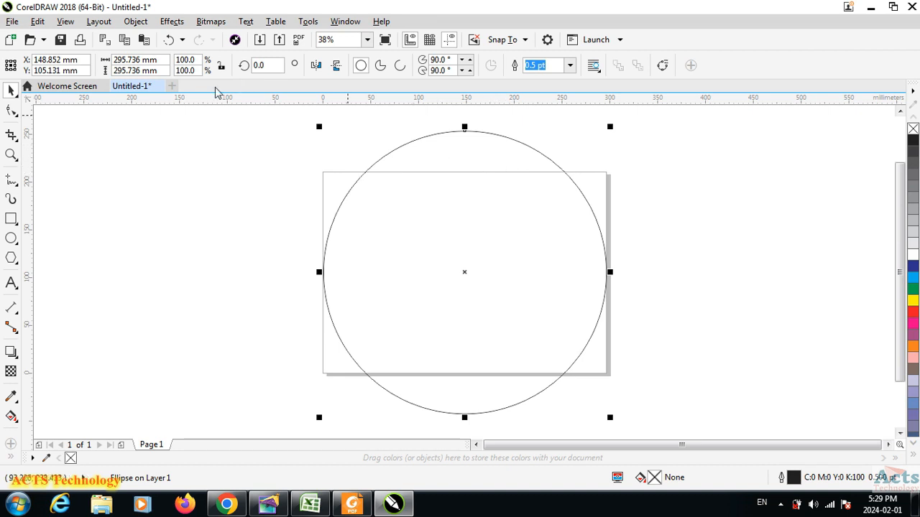
click(12, 22)
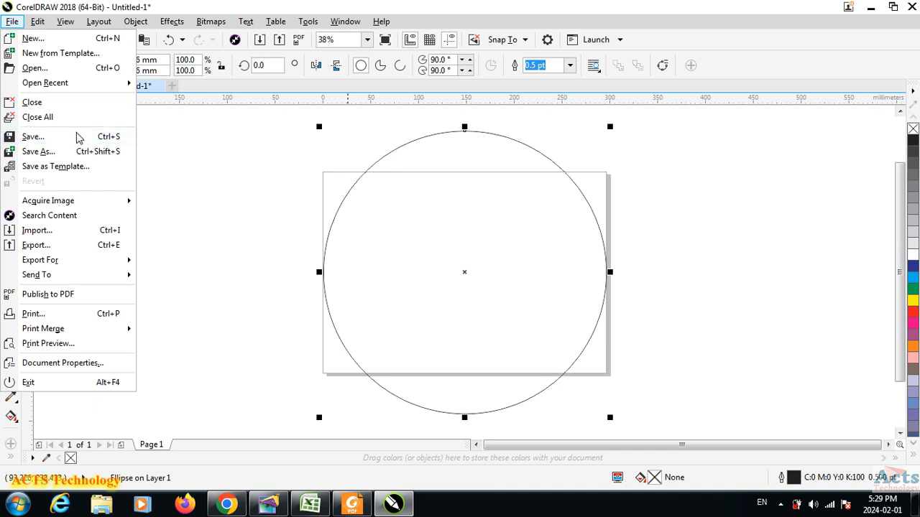
click(192, 189)
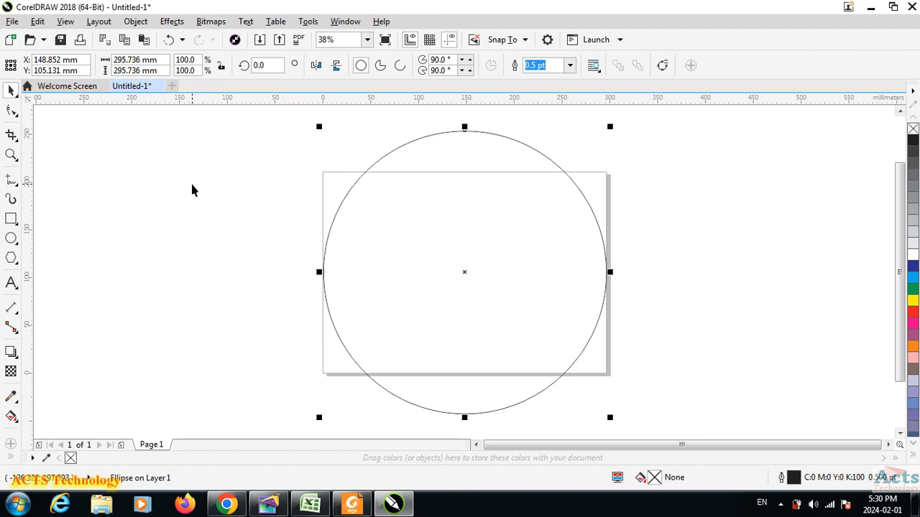
- Copy the large circle and paste the duplicate in place on top of it
click(38, 21)
click(57, 117)
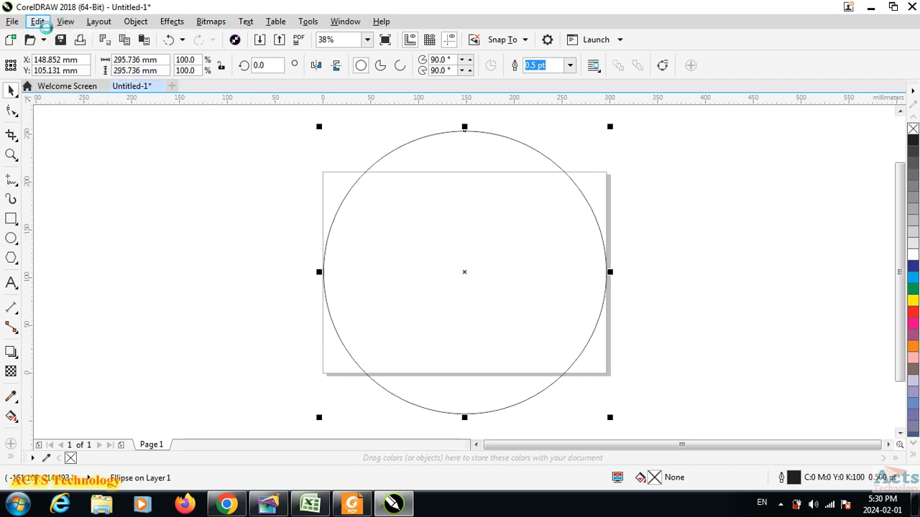
click(40, 23)
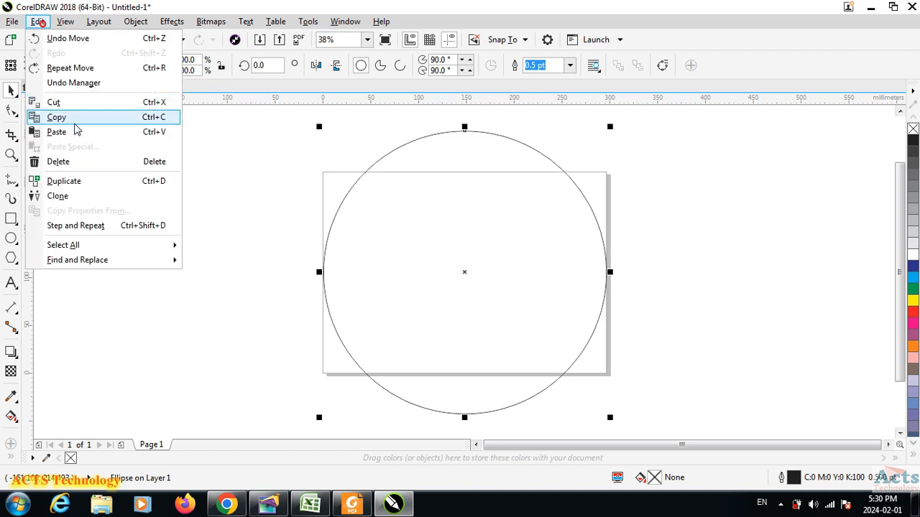
click(71, 131)
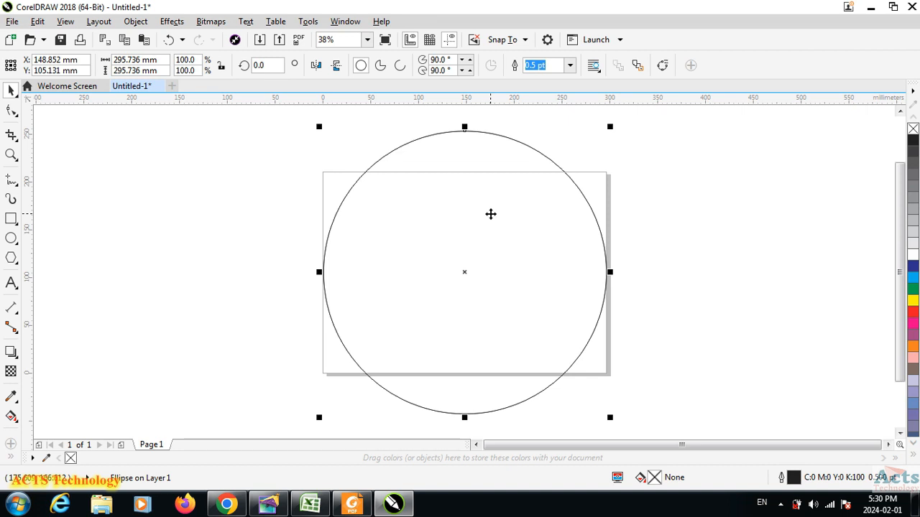
- Try moving the pasted circle aside and scaling it from its corner, undoing each attempt
drag(452, 184, 326, 193)
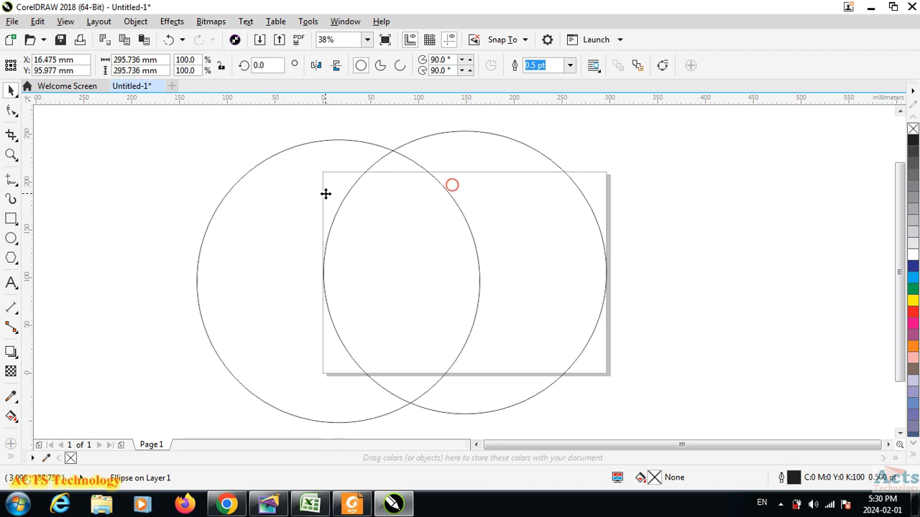
key(ctrl+z)
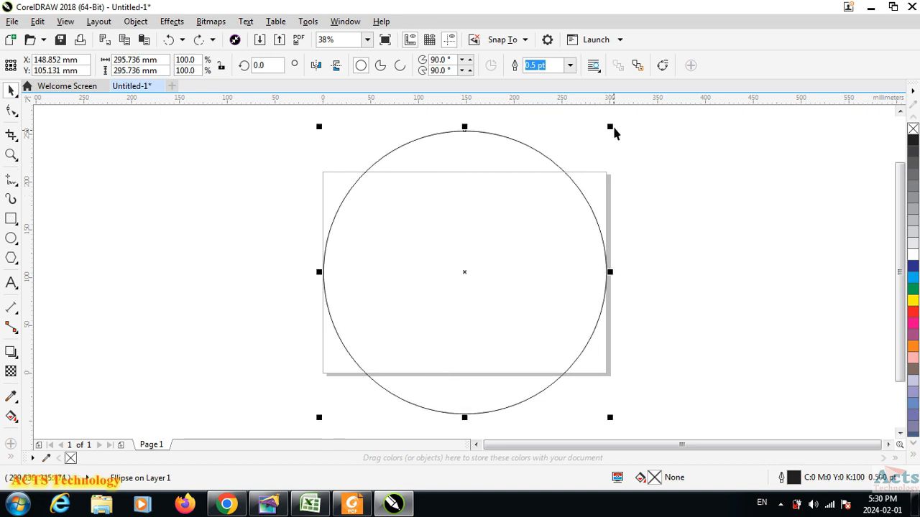
drag(611, 128, 512, 200)
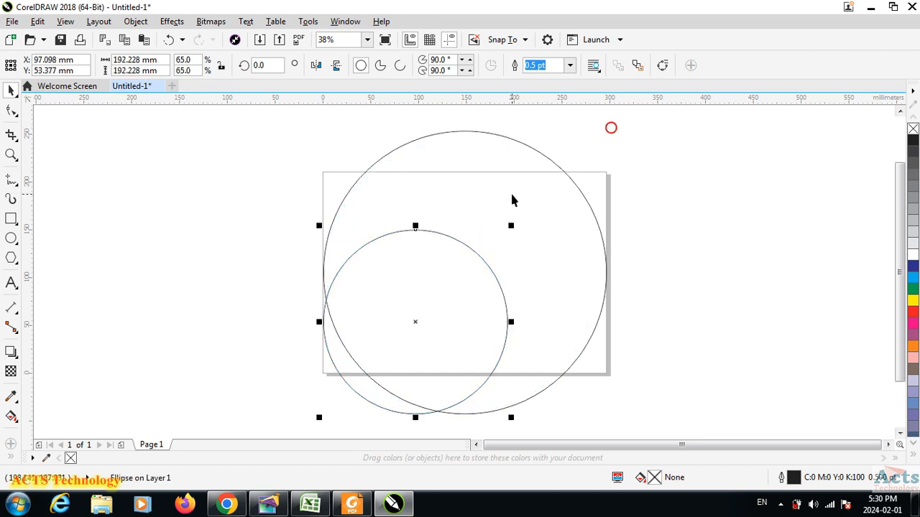
key(Escape)
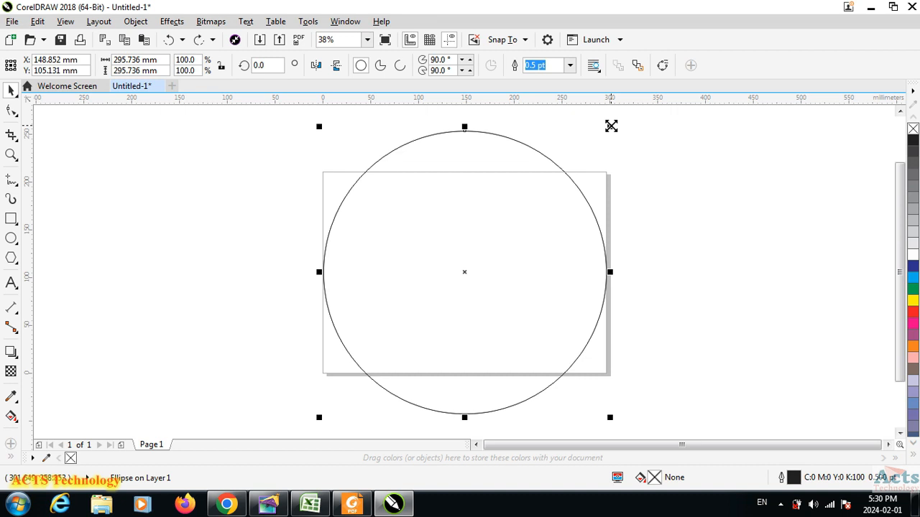
drag(611, 126, 563, 208)
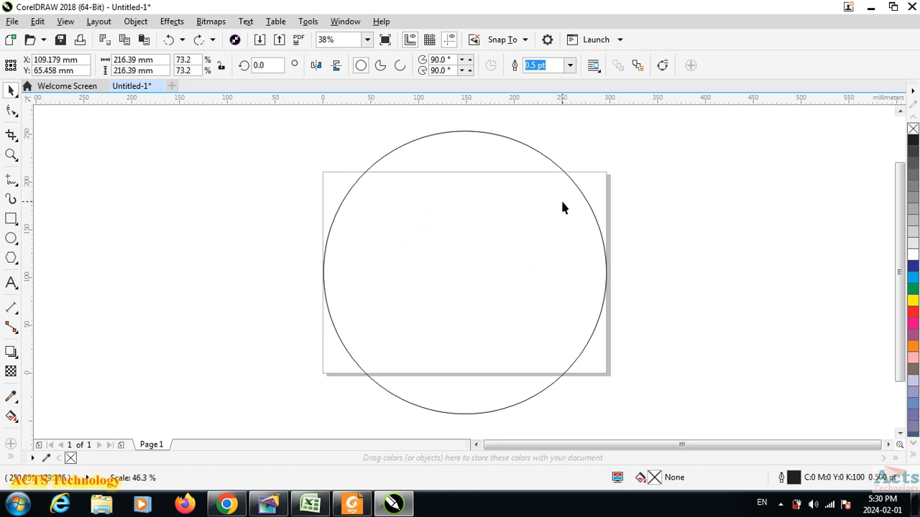
key(ctrl+z)
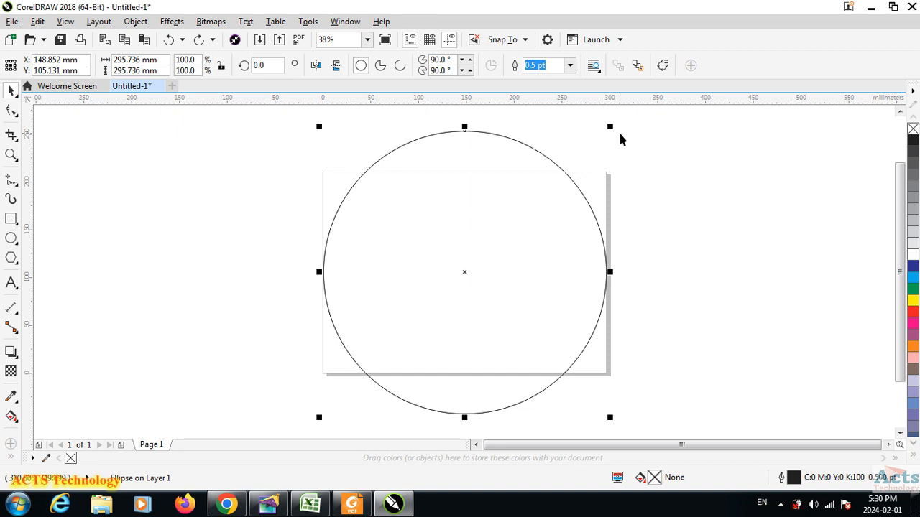
- Scale the pasted circle down about its own centre to about 136 mm in diameter, keeping it concentric with the large circle
drag(610, 127, 593, 184)
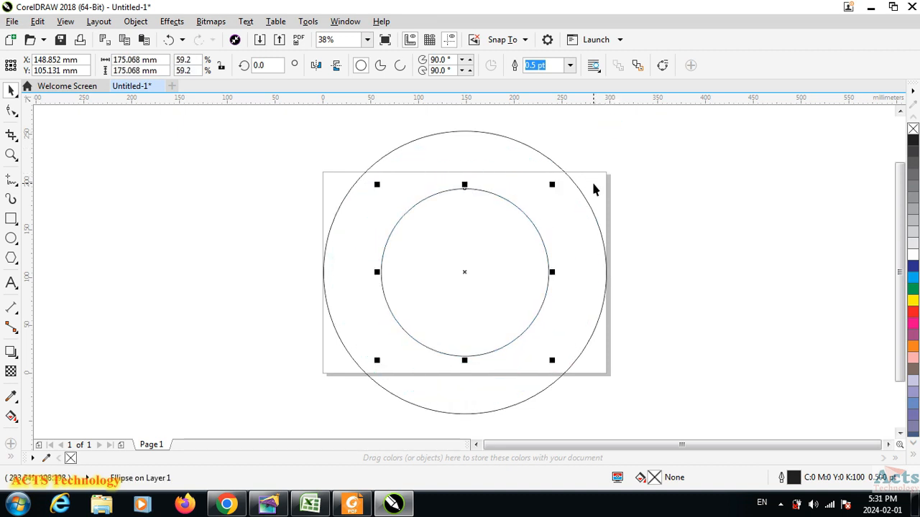
drag(552, 185, 533, 203)
key(ctrl+z)
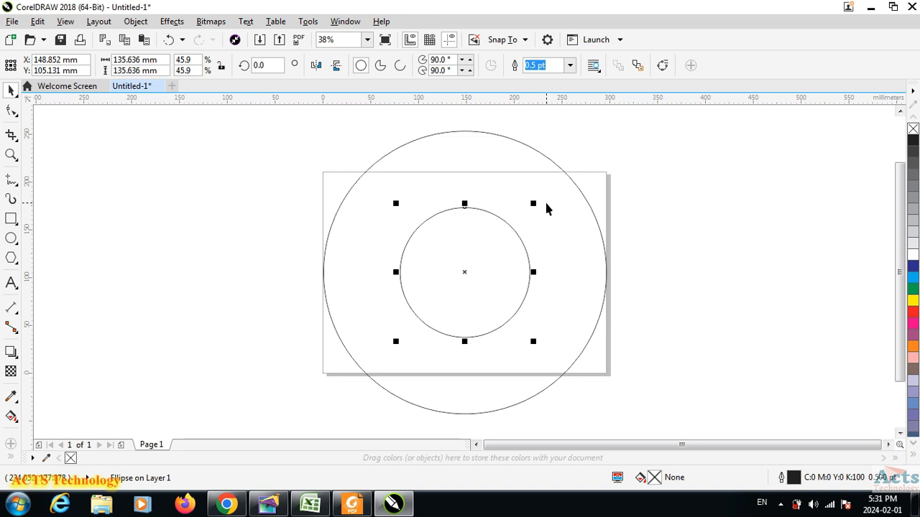
- Copy the inner circle, paste the duplicate in place and scale it about its centre to about 93 mm in diameter
click(34, 24)
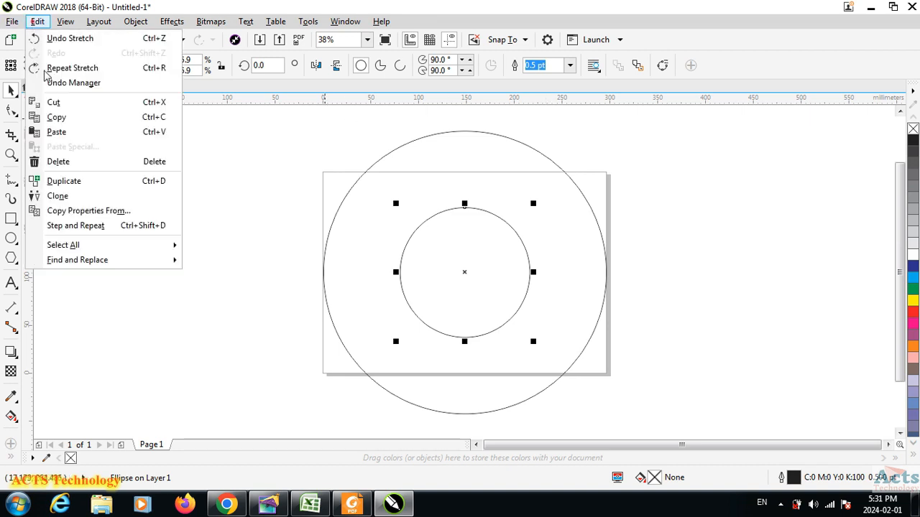
click(56, 117)
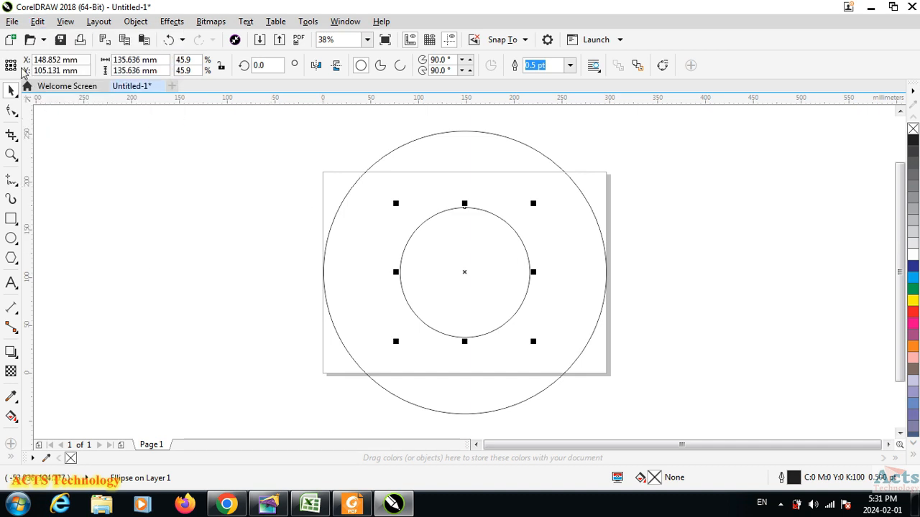
click(36, 23)
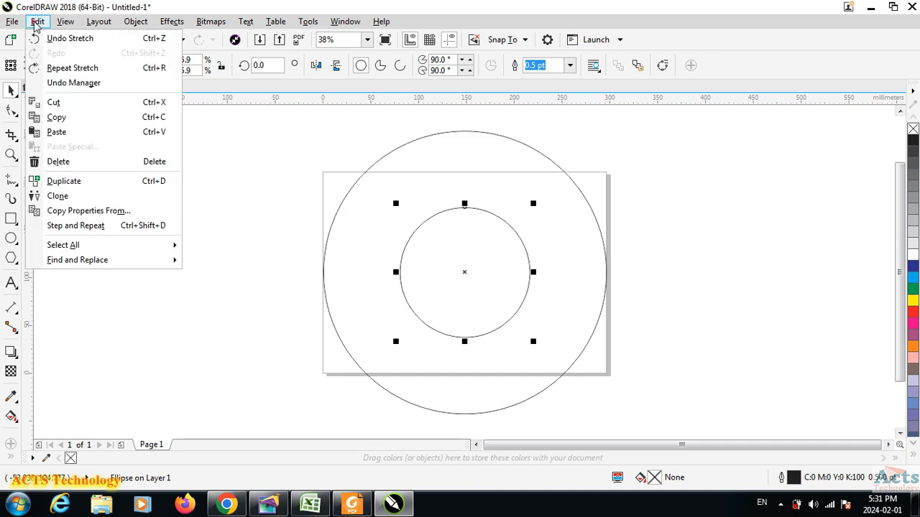
click(111, 133)
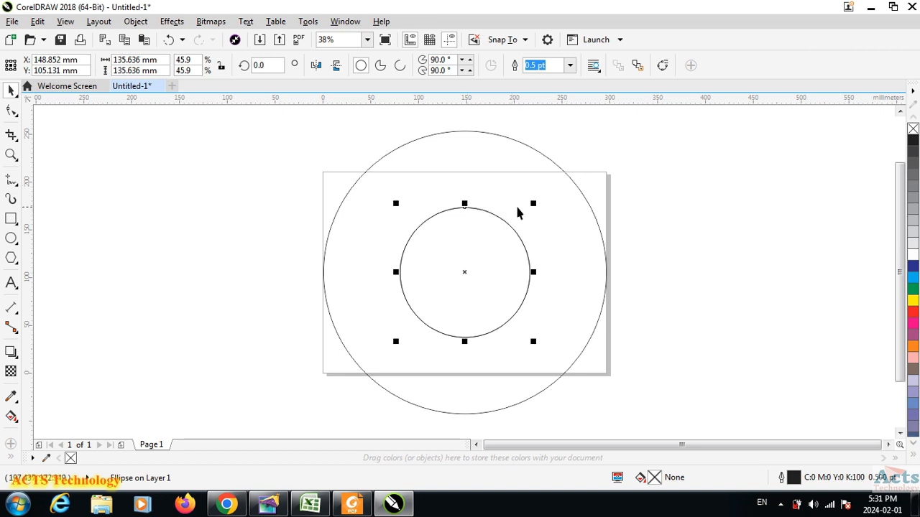
drag(532, 205, 528, 224)
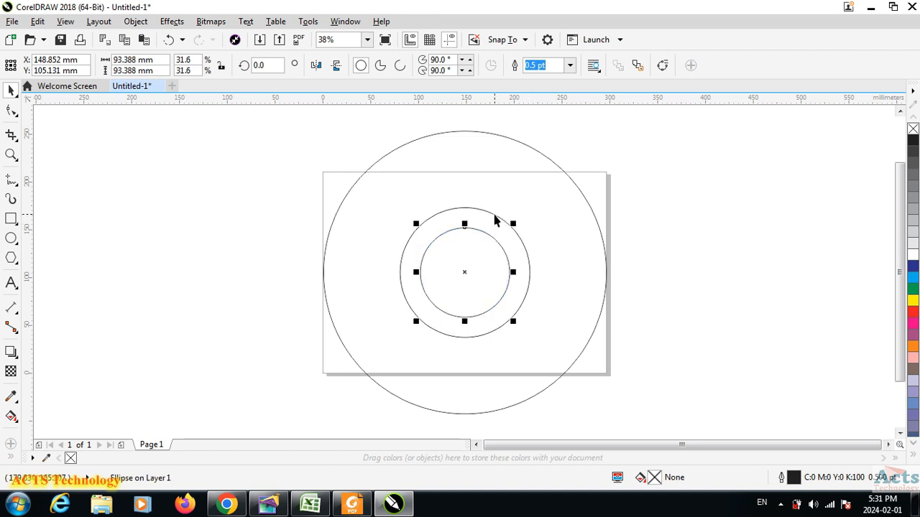
- Scale the middle circle about its own centre to about 123 mm in diameter and clear the selection
click(494, 214)
drag(532, 203, 531, 206)
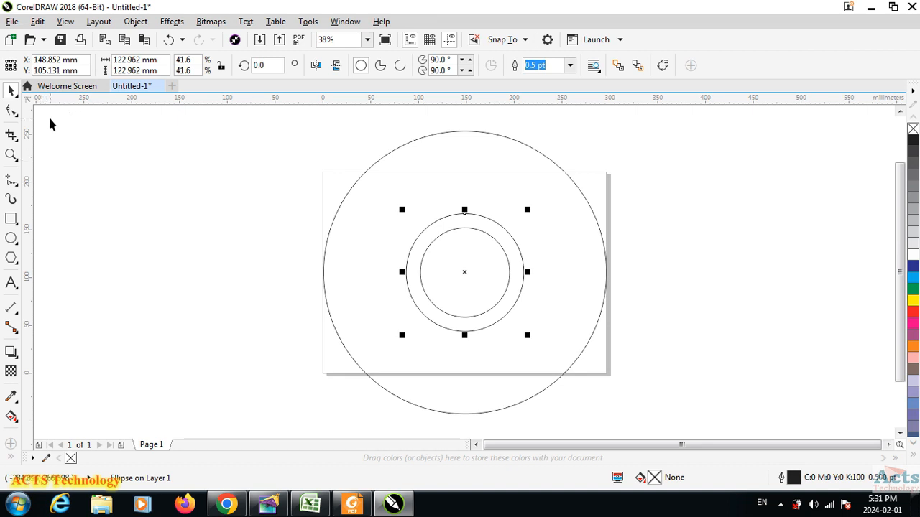
click(677, 267)
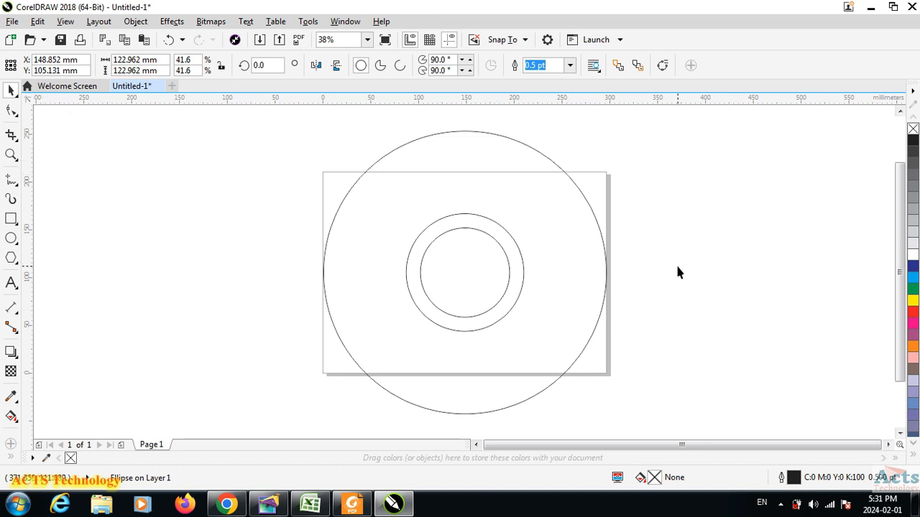
- Switch to Chrome to examine the Google Chrome logo pictures, and return to CorelDRAW
click(237, 501)
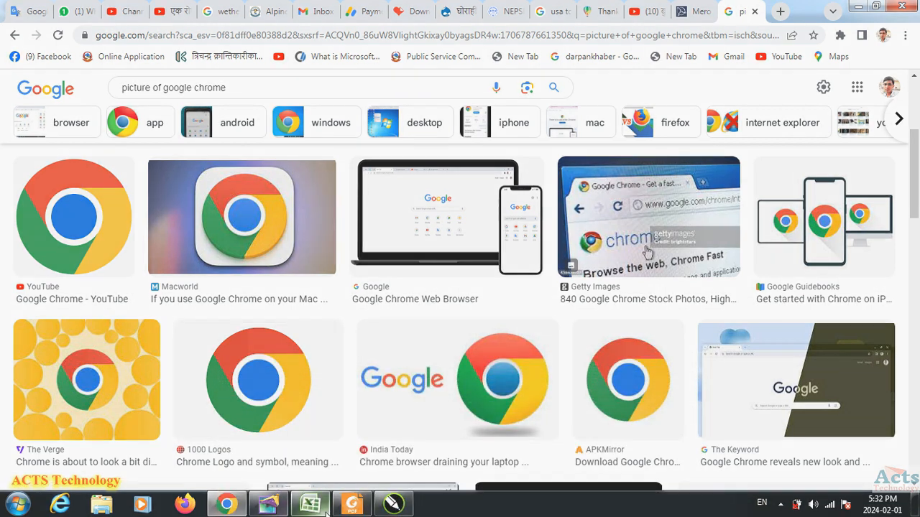
click(392, 503)
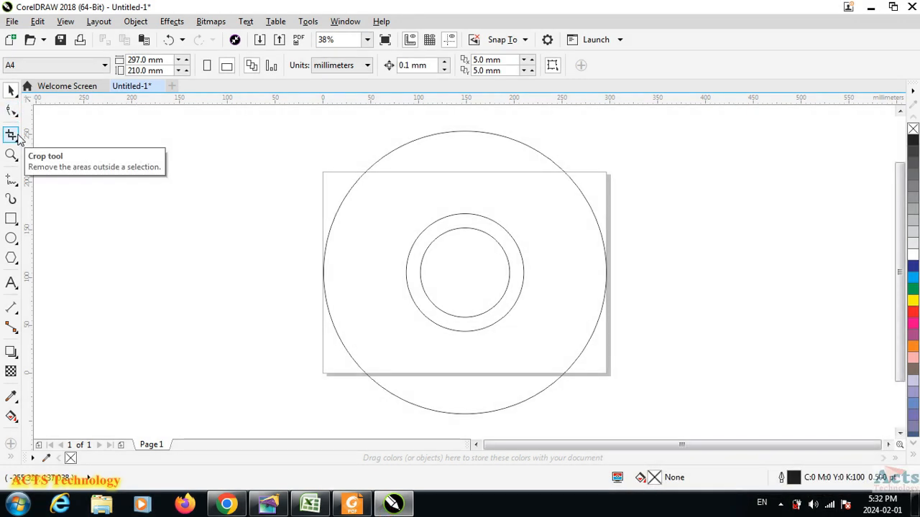
- Activate the Pen tool for drawing the dividing lines between the circles
click(17, 186)
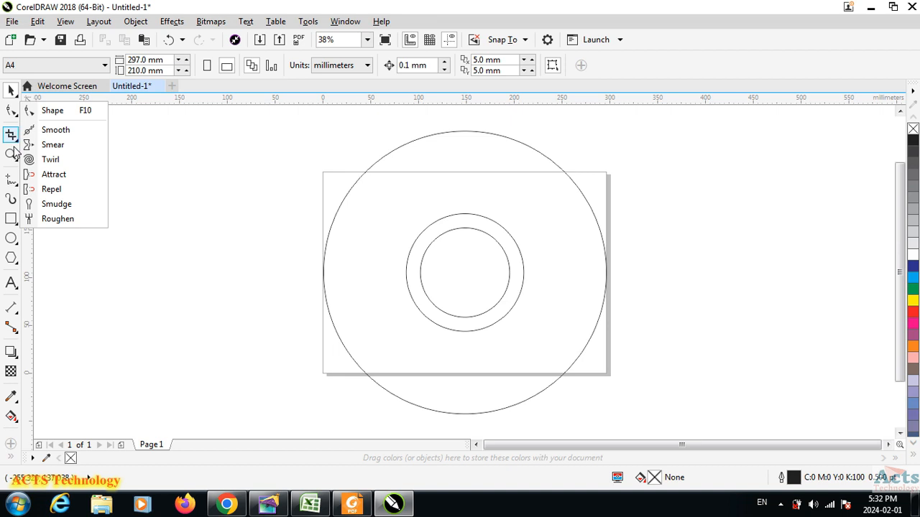
mouse_move(22, 184)
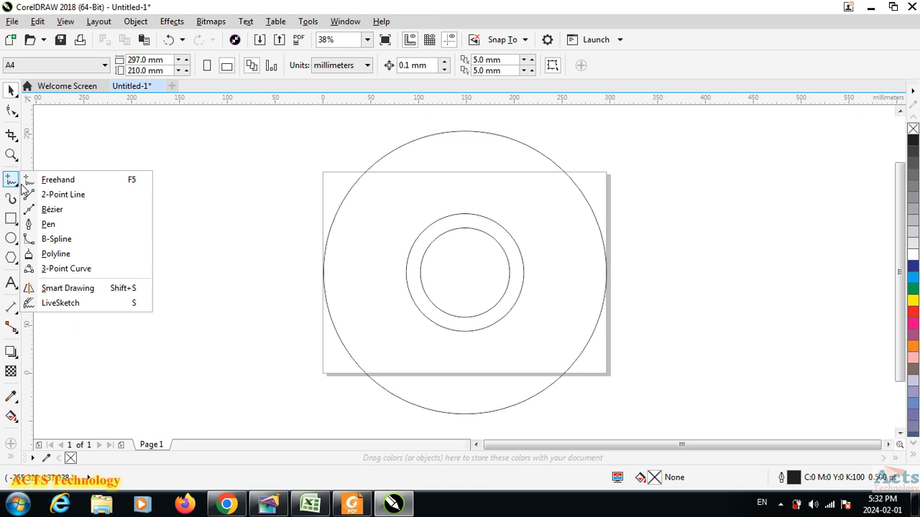
click(54, 227)
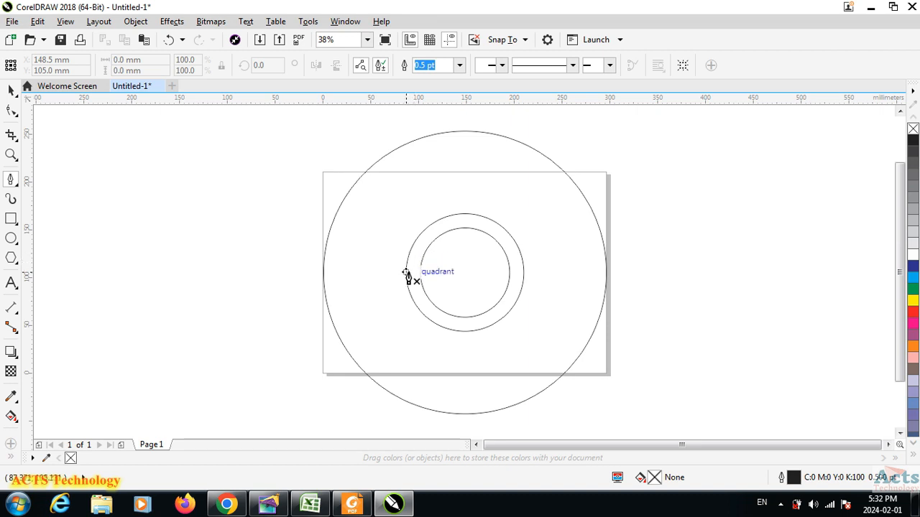
click(406, 273)
key(Escape)
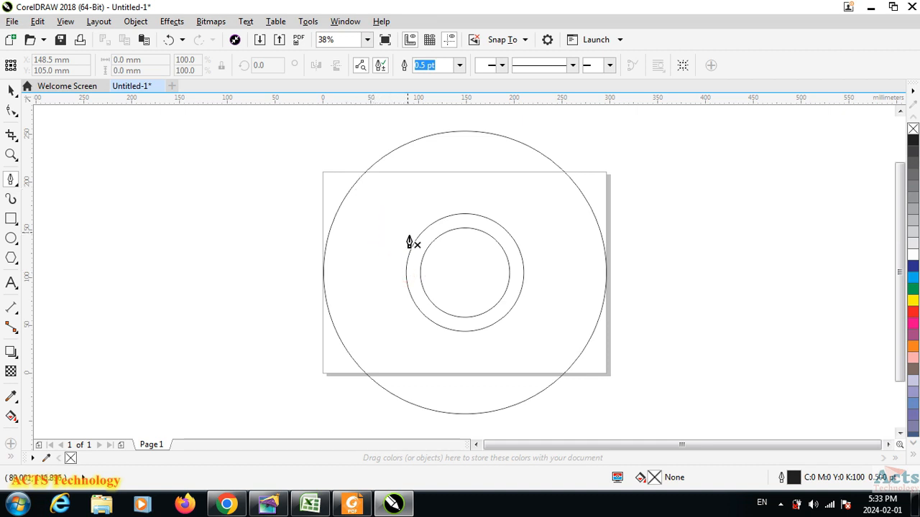
drag(405, 273, 337, 202)
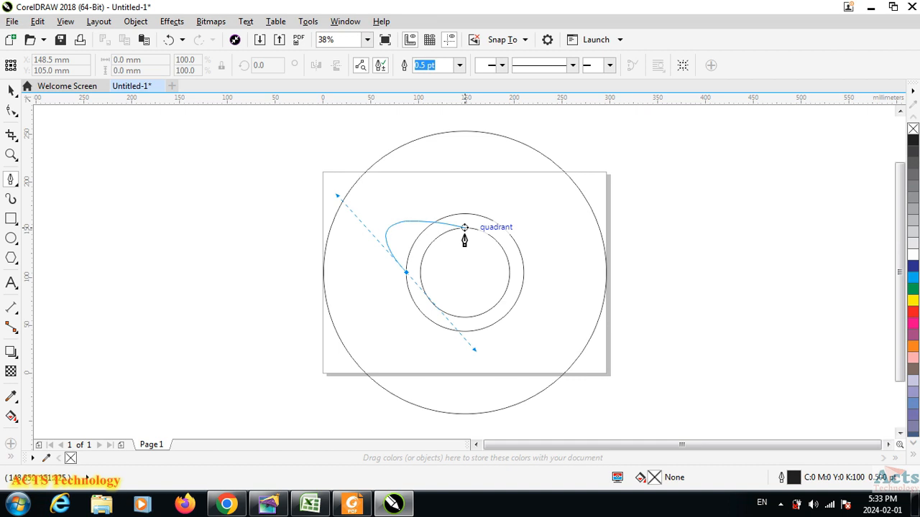
key(Escape)
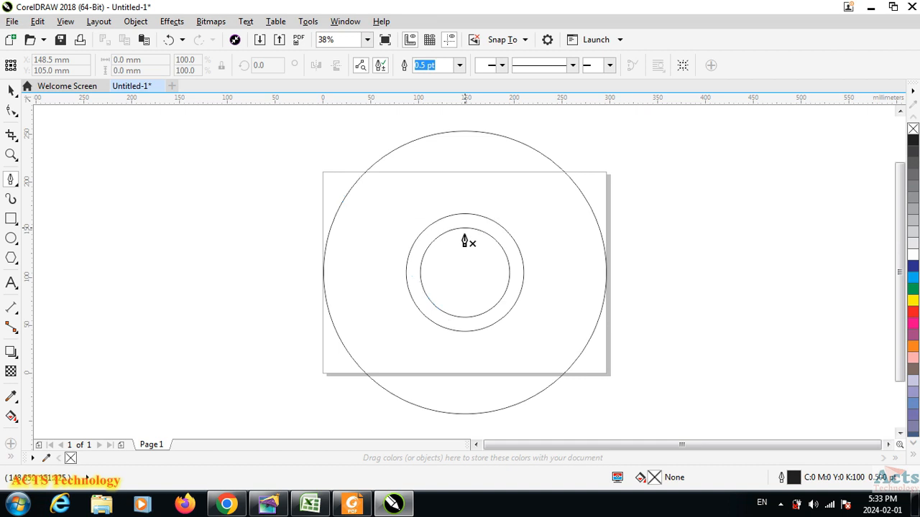
- Draw a straight line from the middle circle's left quadrant to the outer circle's upper-left edge, spanning about 44 by 104 mm
click(406, 273)
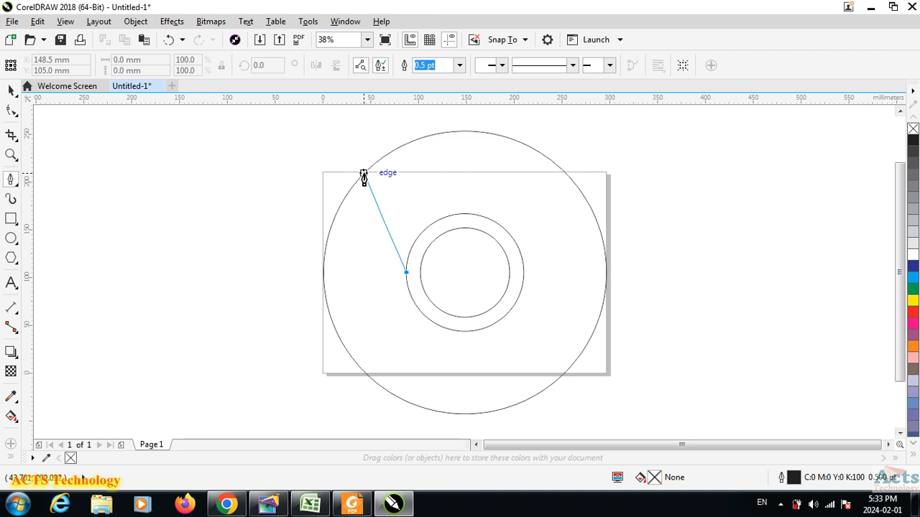
click(364, 176)
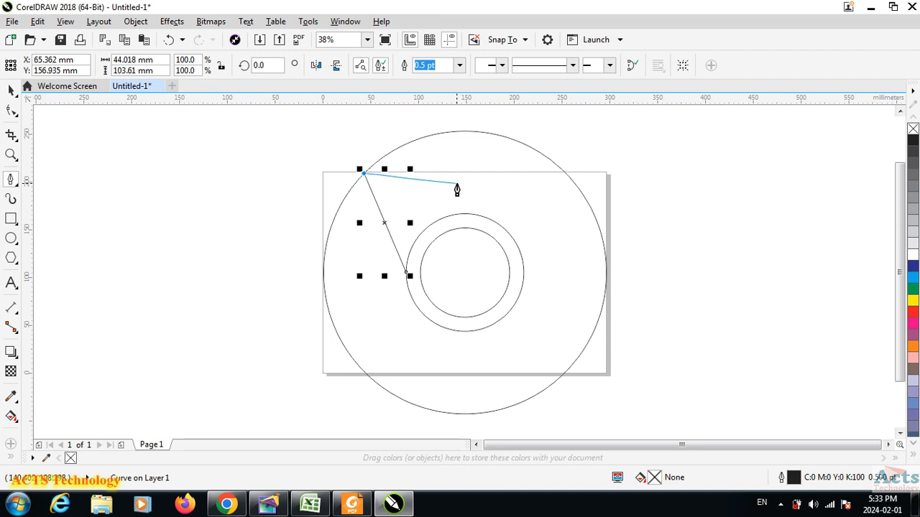
key(Escape)
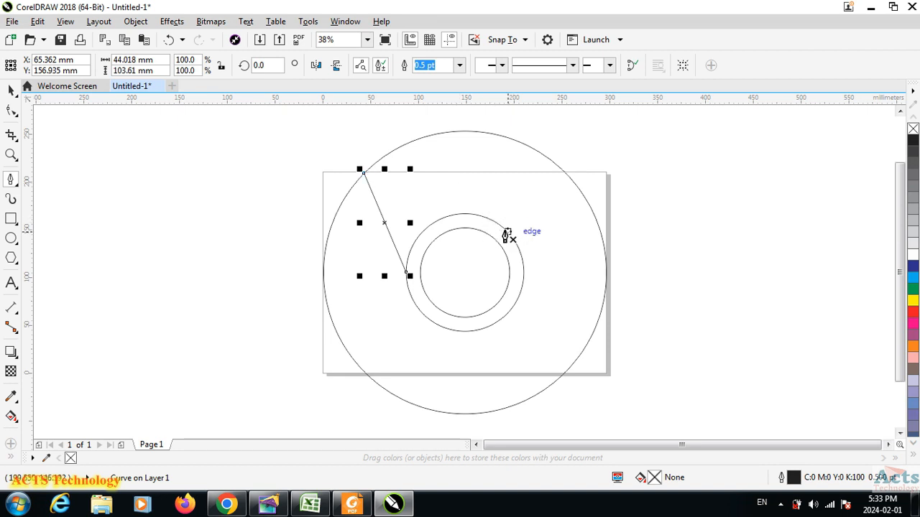
- Draw a straight line from the middle circle's upper-right edge to the outer circle's right edge, spanning about 116 by 69 mm
click(494, 223)
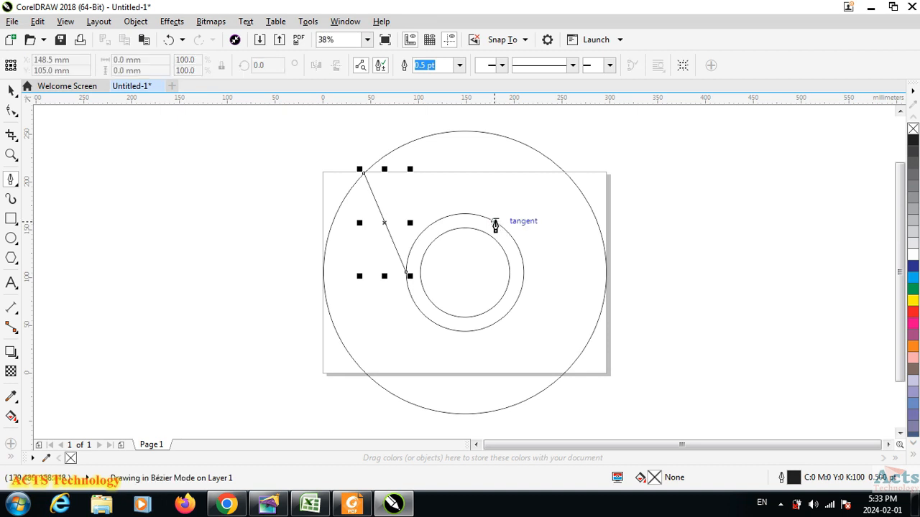
click(605, 287)
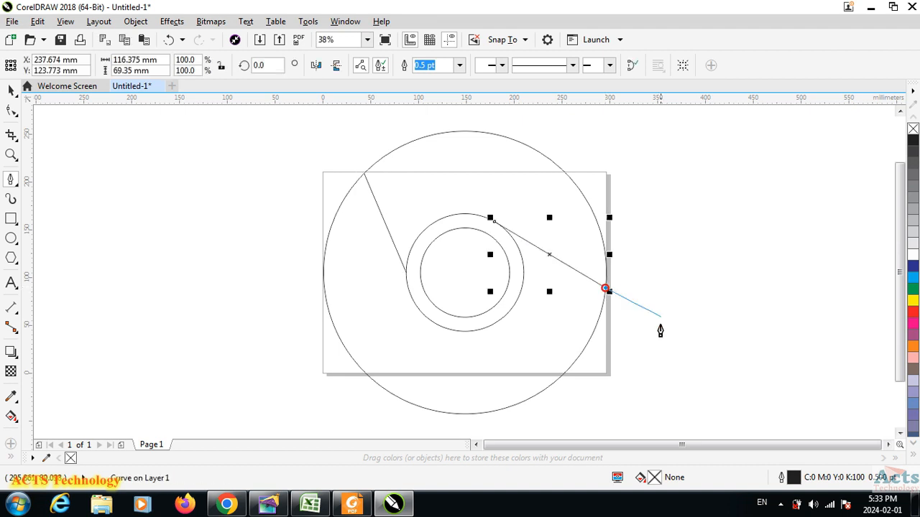
key(Escape)
- Draw a straight line from the middle circle's lower-right edge to the outer circle's lower-left edge, about 111 by 75 mm, and return to the Pick tool
click(497, 322)
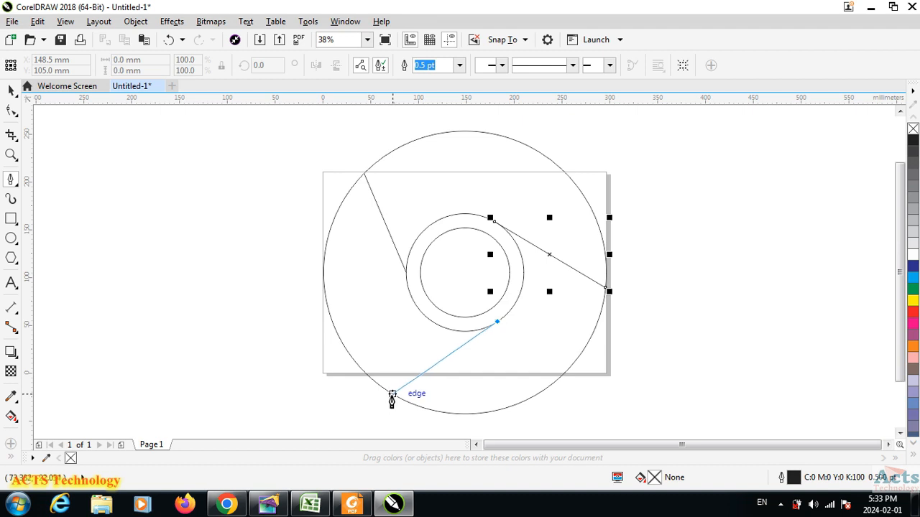
double_click(390, 395)
click(390, 394)
key(Escape)
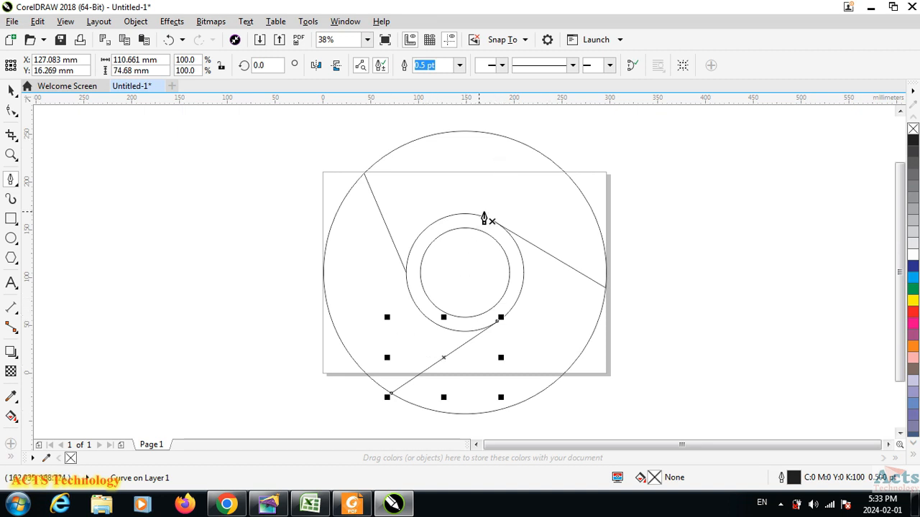
key(space)
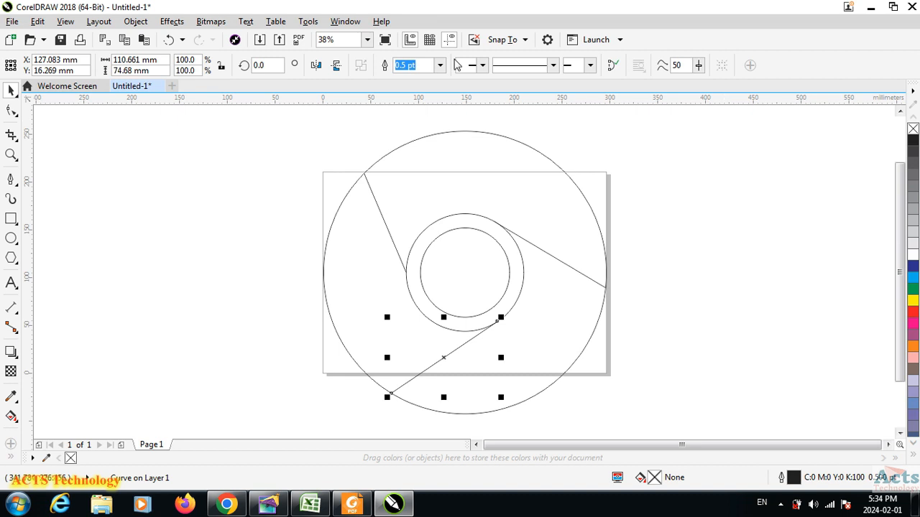
- Hide the Default Palette and display the RGB Palette in its place
click(345, 23)
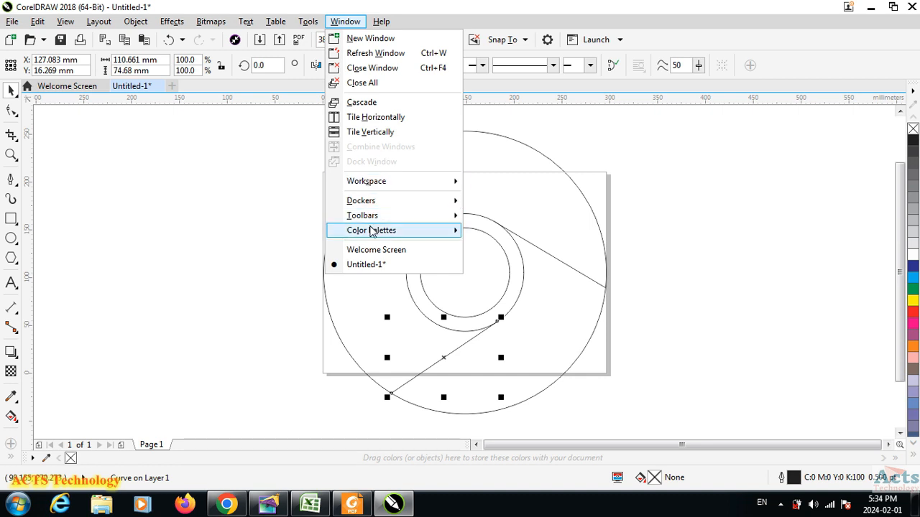
mouse_move(372, 236)
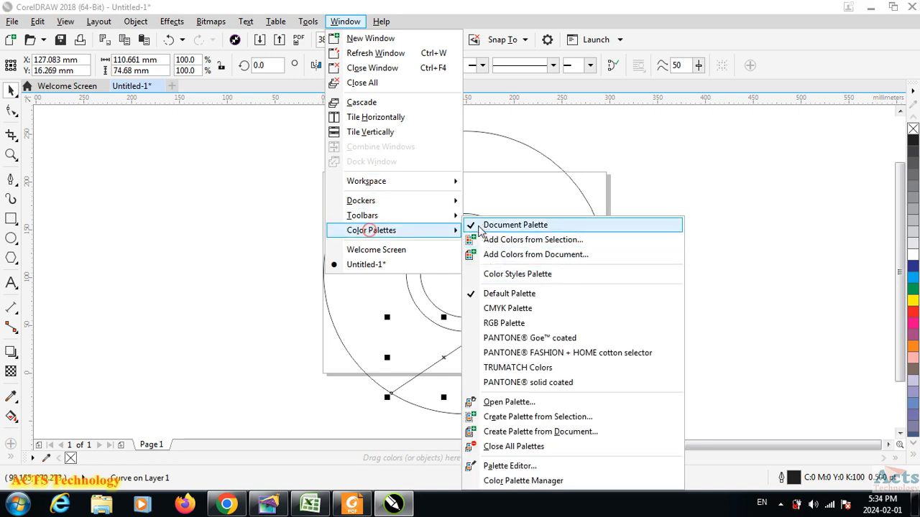
click(470, 294)
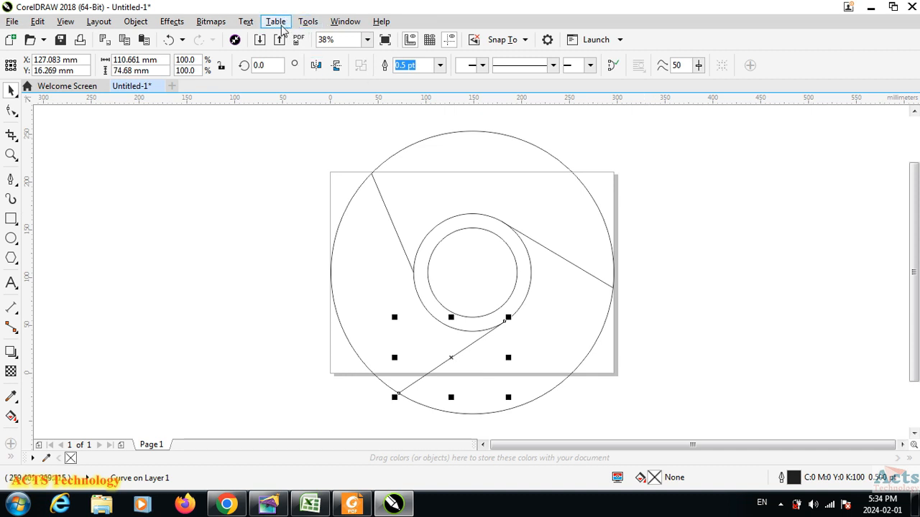
click(344, 21)
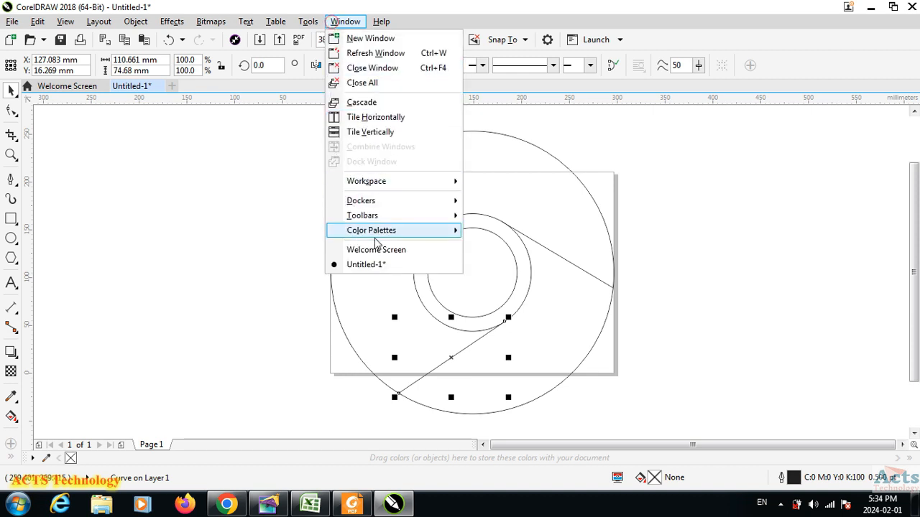
mouse_move(377, 237)
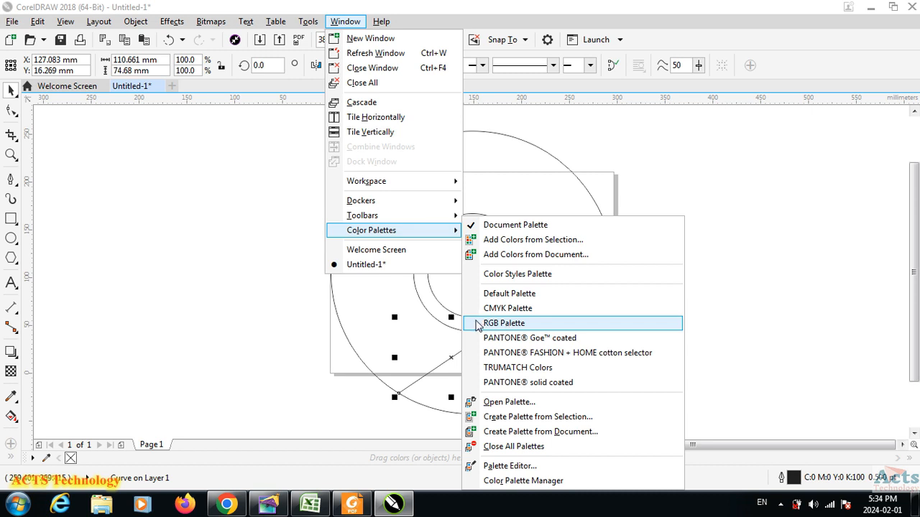
click(503, 323)
click(475, 326)
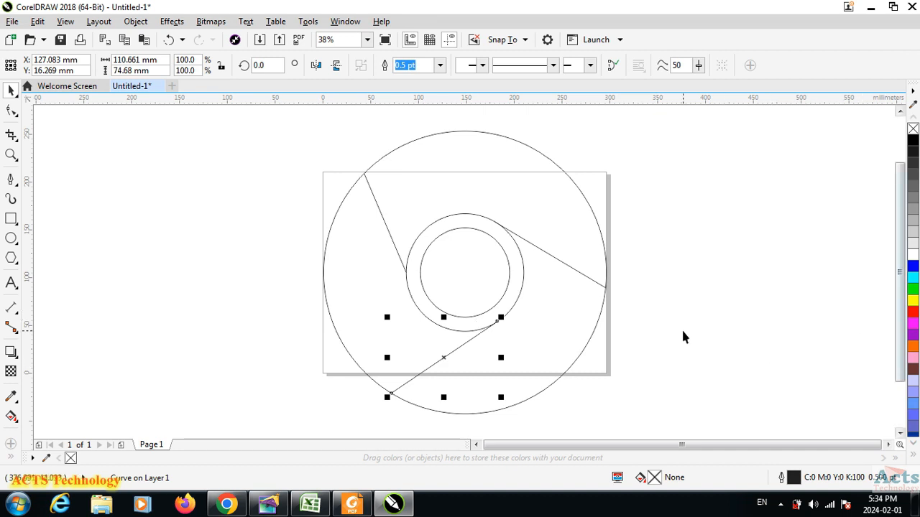
- Try a blue (#0000FF) outline and a blue fill on the outer circle, undoing each one
click(601, 251)
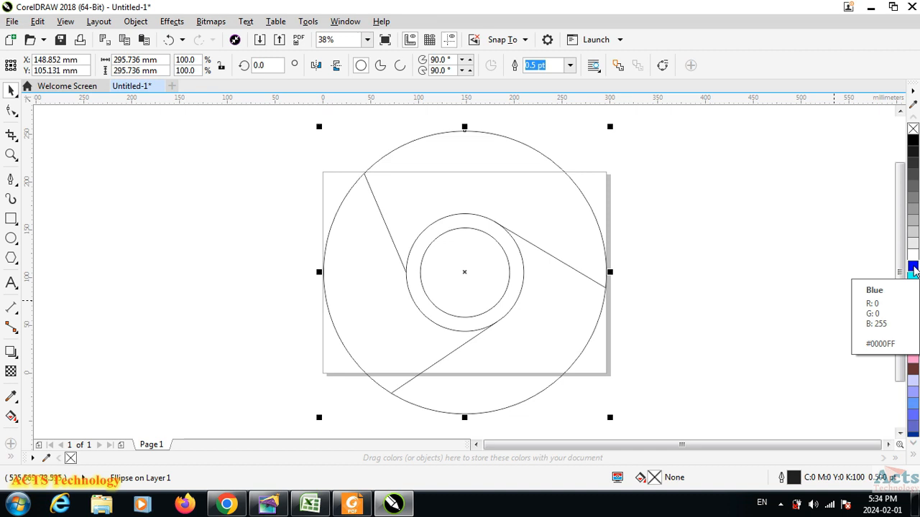
right_click(912, 269)
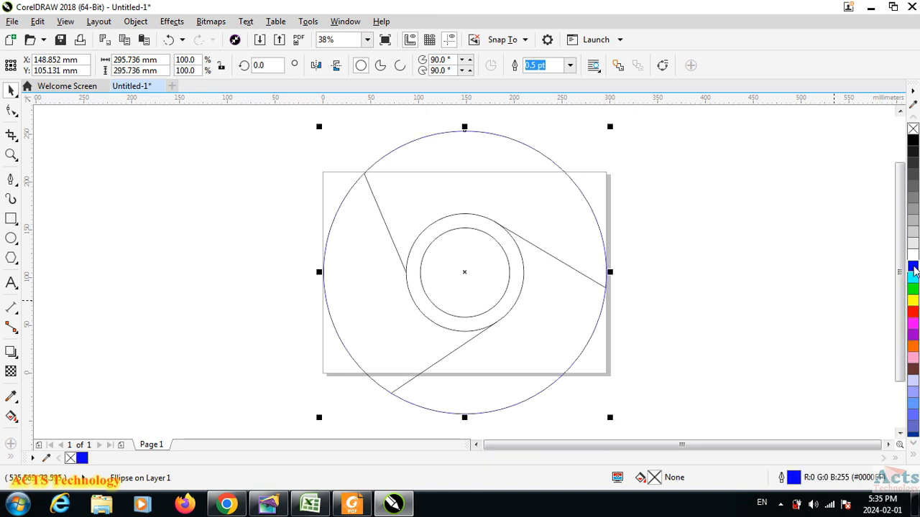
key(ctrl+z)
click(913, 270)
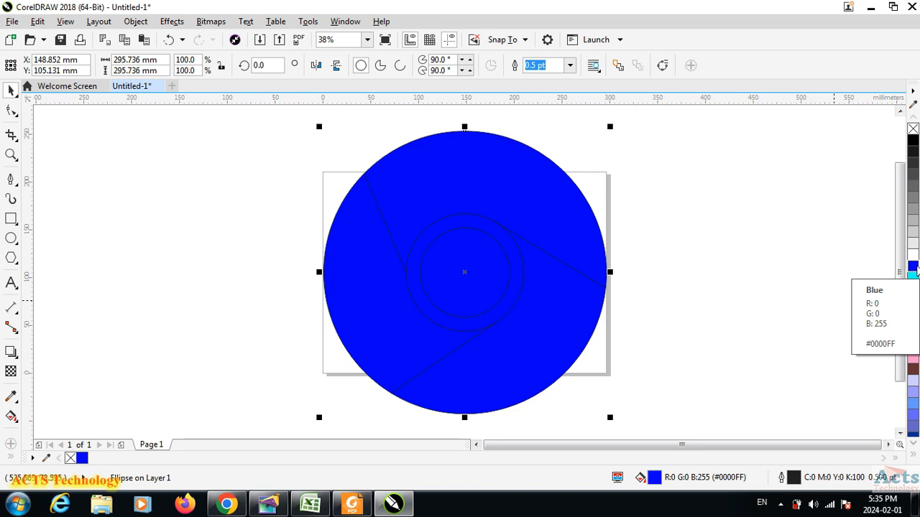
key(ctrl+z)
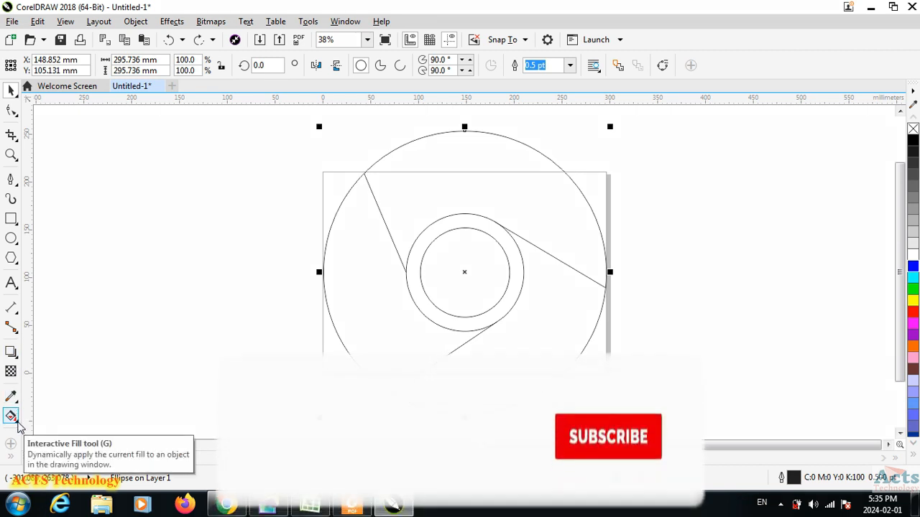
click(17, 423)
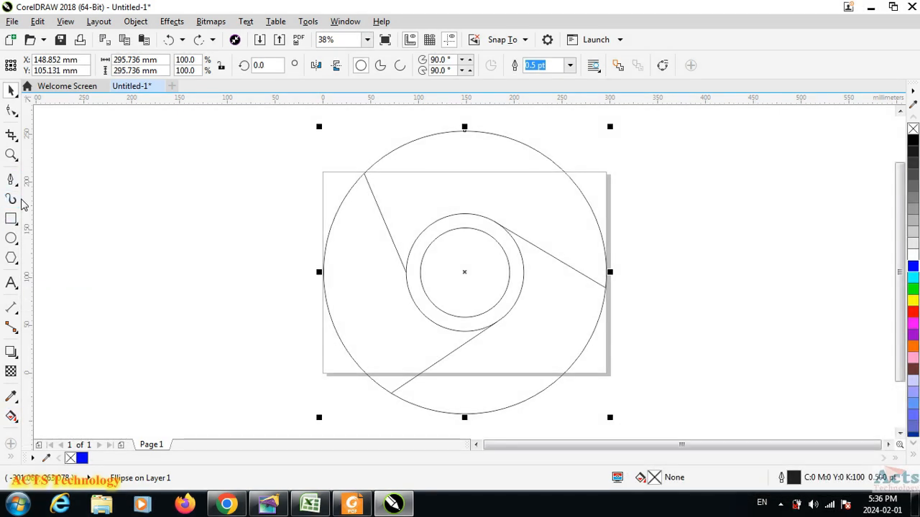
mouse_move(22, 237)
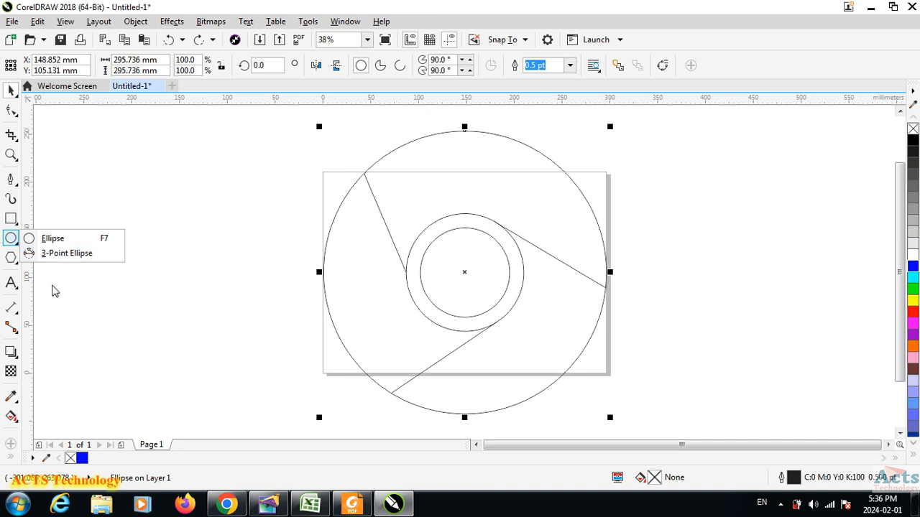
click(52, 285)
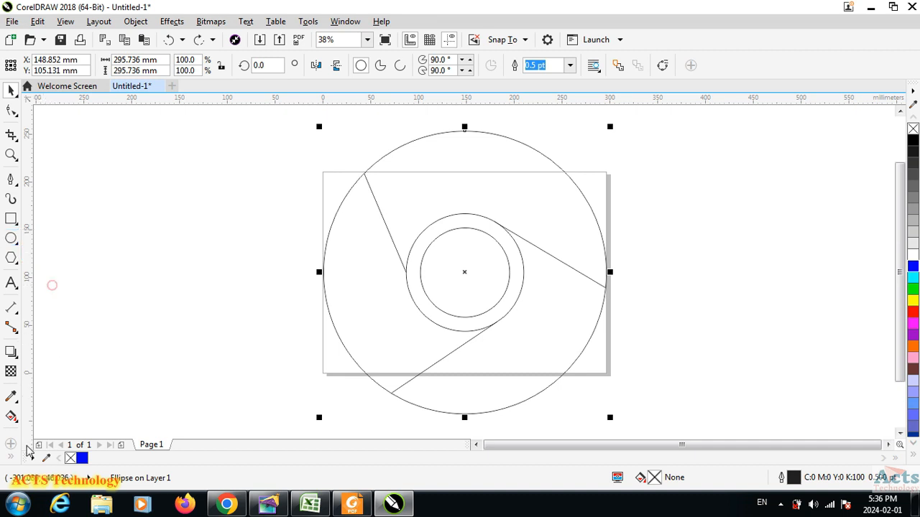
click(33, 458)
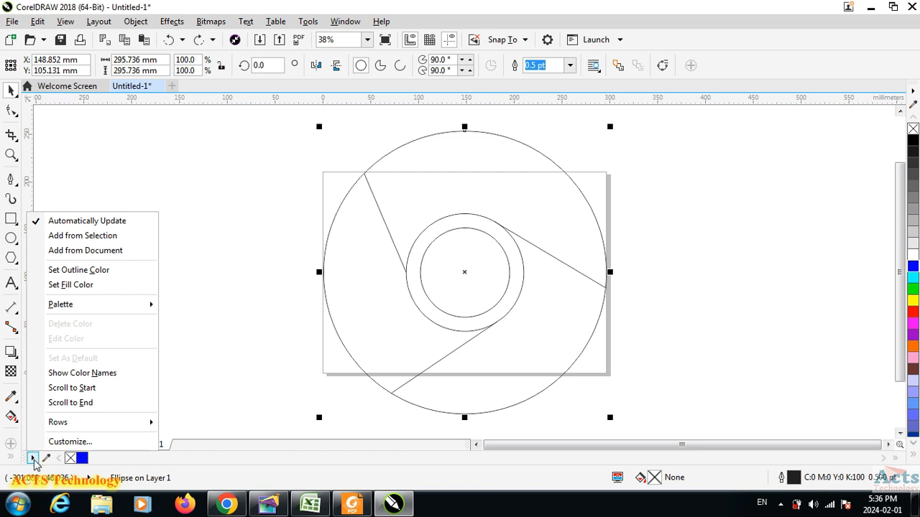
click(33, 459)
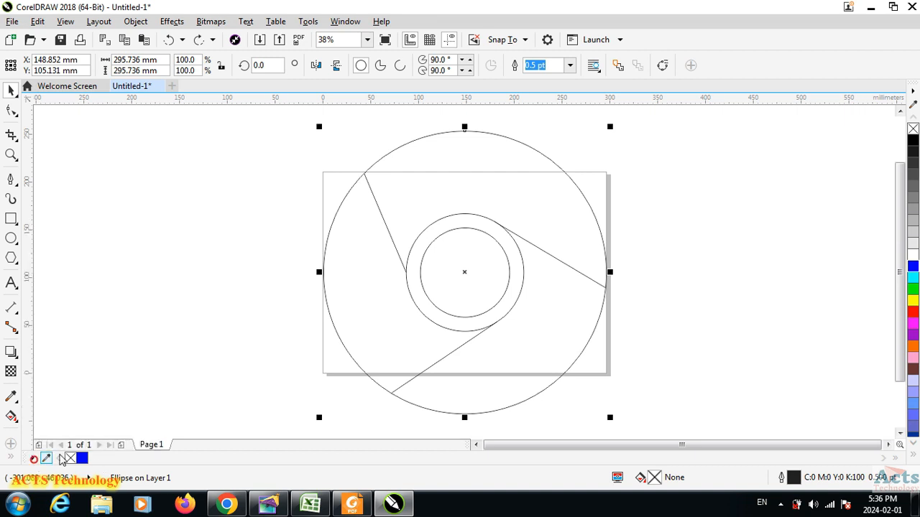
click(12, 444)
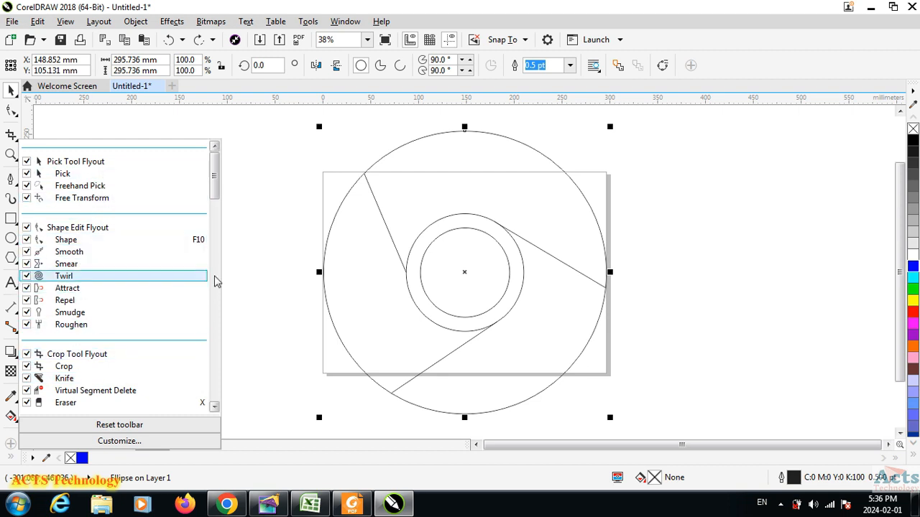
click(241, 263)
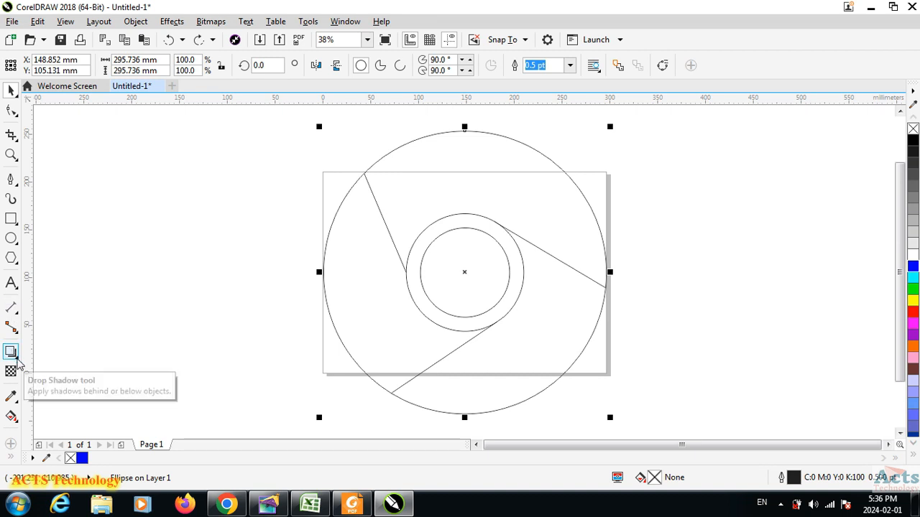
click(17, 359)
click(16, 359)
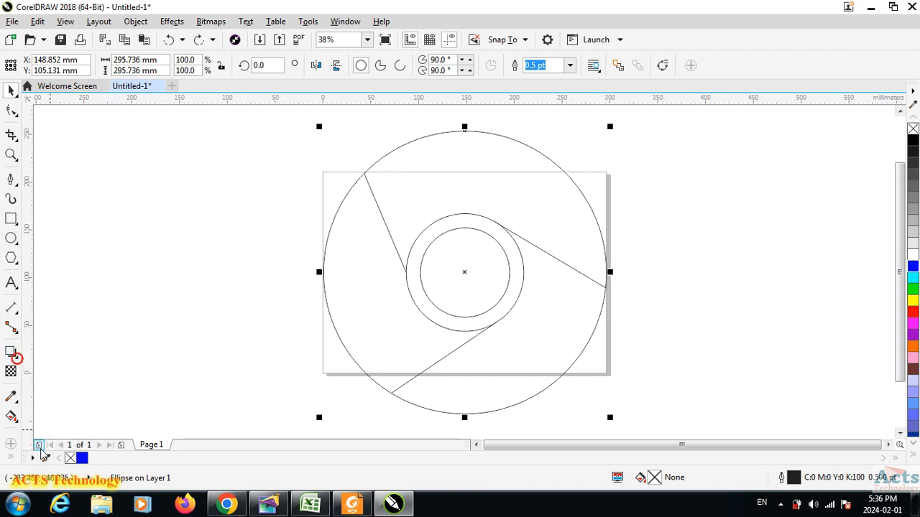
- Activate the Smart Fill tool and check the Google Chrome logo's colours in the browser's image results
click(11, 459)
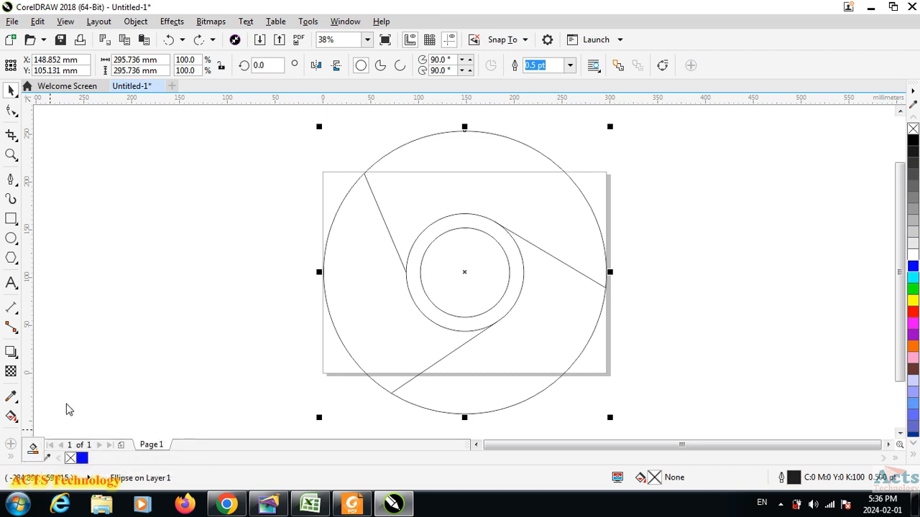
click(13, 457)
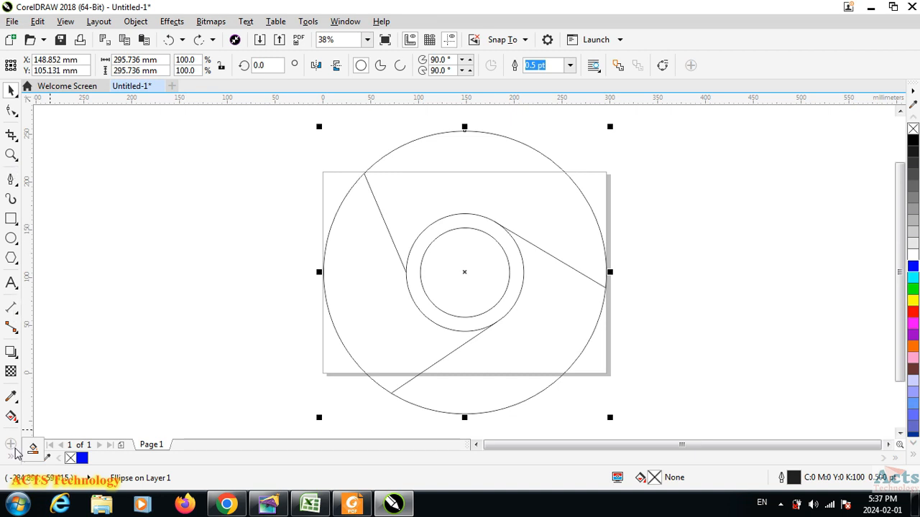
mouse_move(13, 458)
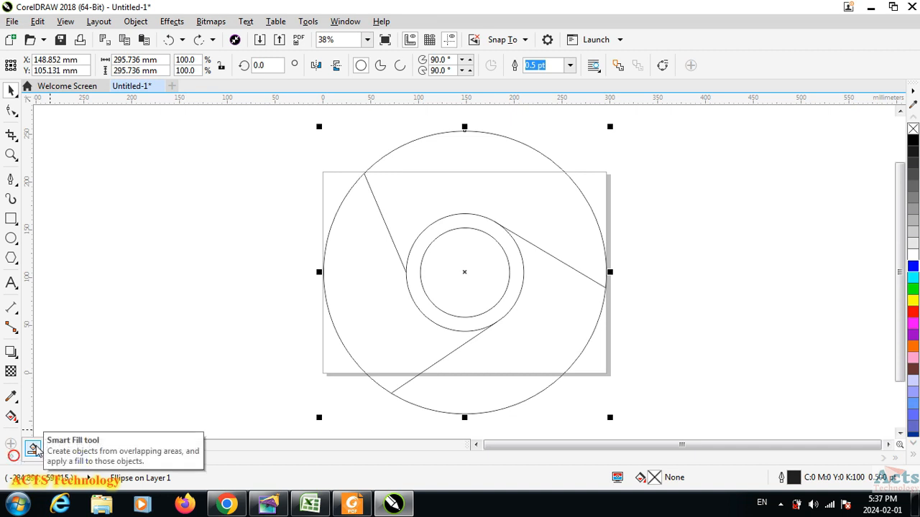
click(33, 447)
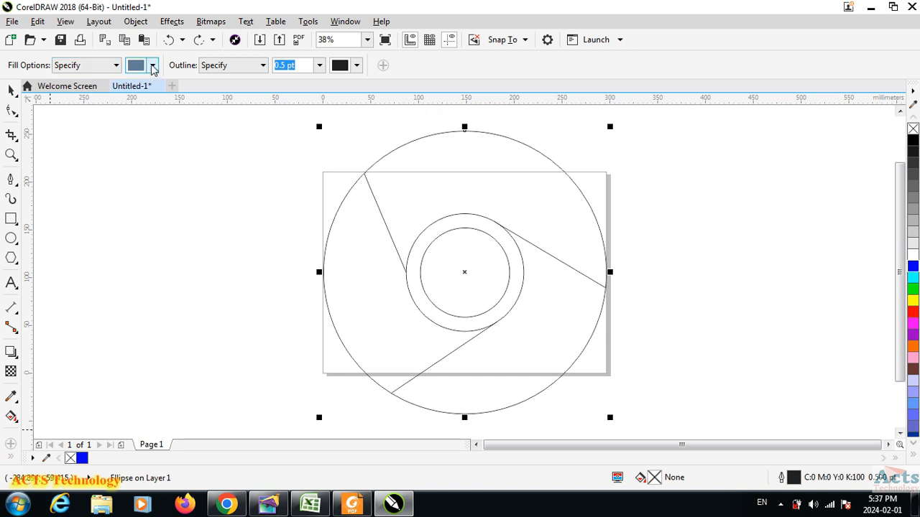
click(150, 66)
click(150, 65)
click(151, 65)
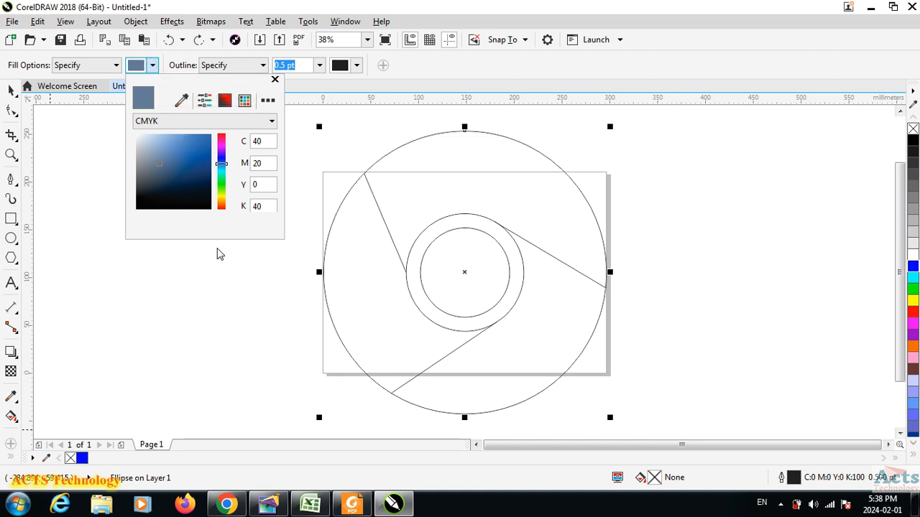
click(226, 502)
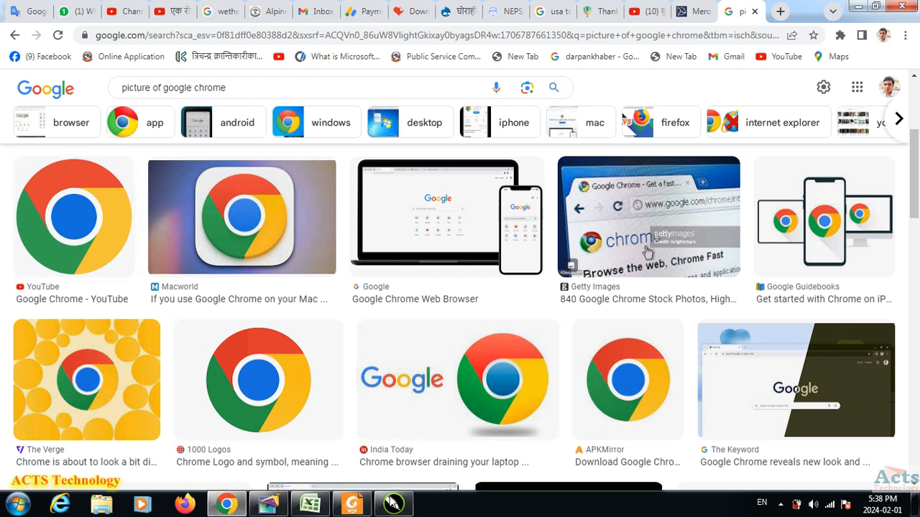
click(393, 504)
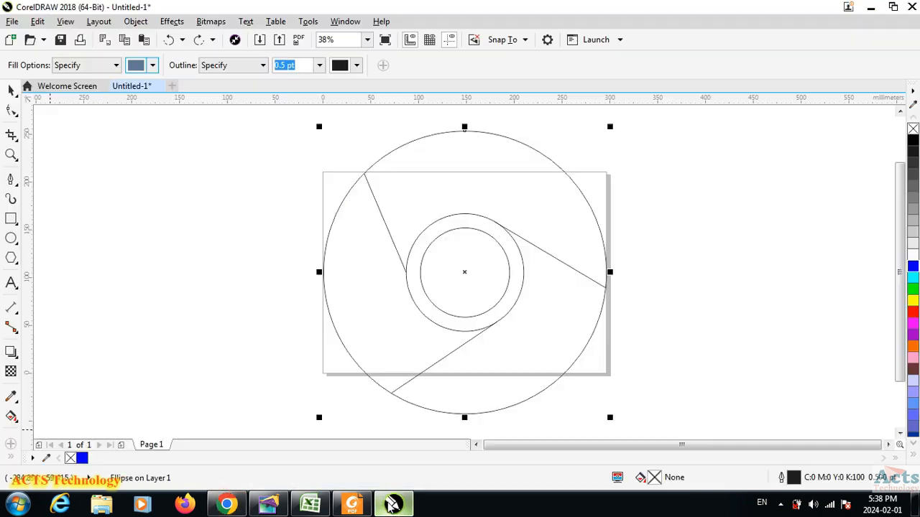
- Set the Smart Fill colour to red (C0 M100 Y100 K0) and fill the logo's upper segment
click(152, 65)
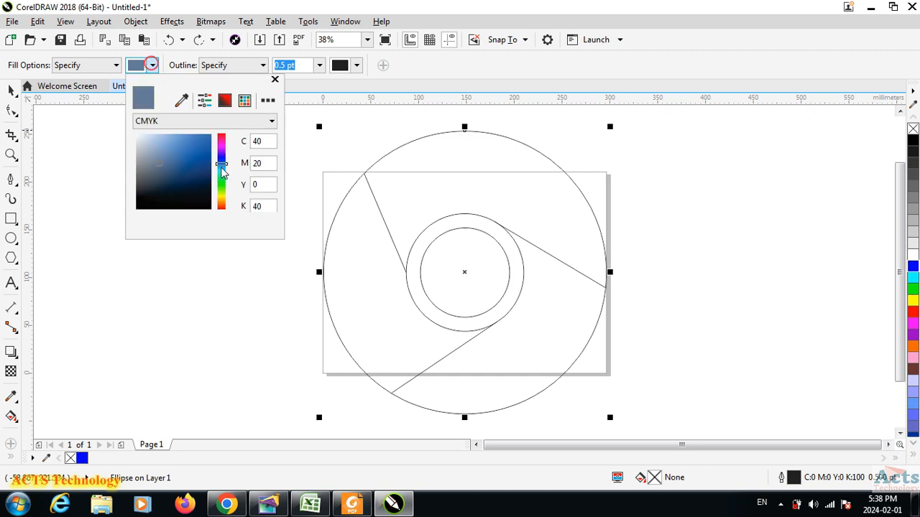
drag(223, 166, 222, 134)
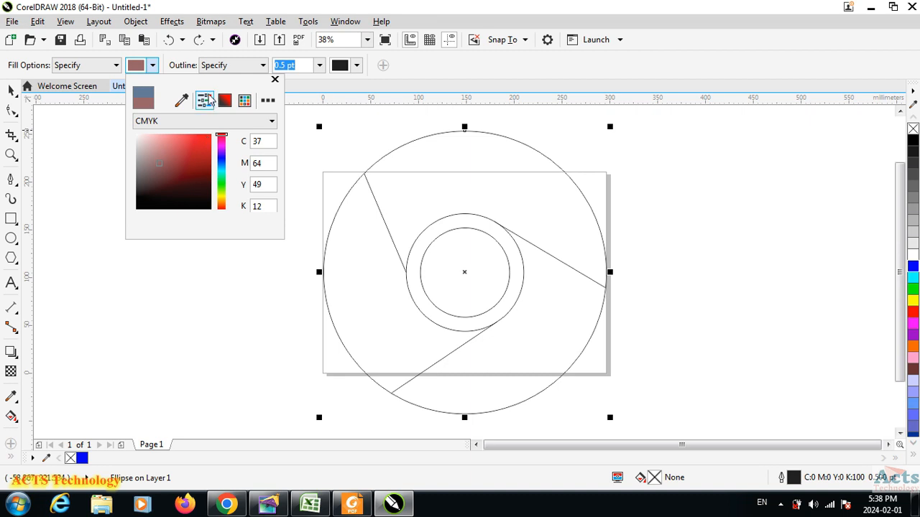
click(205, 100)
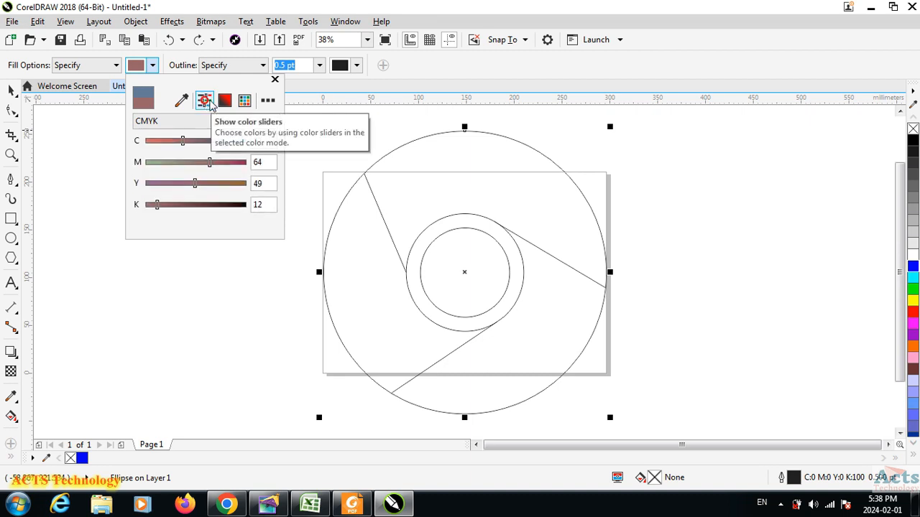
click(225, 102)
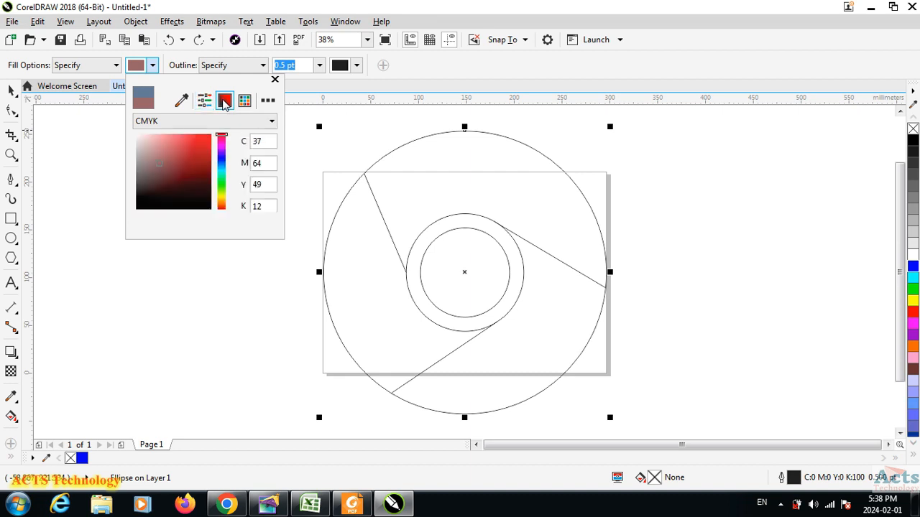
click(244, 101)
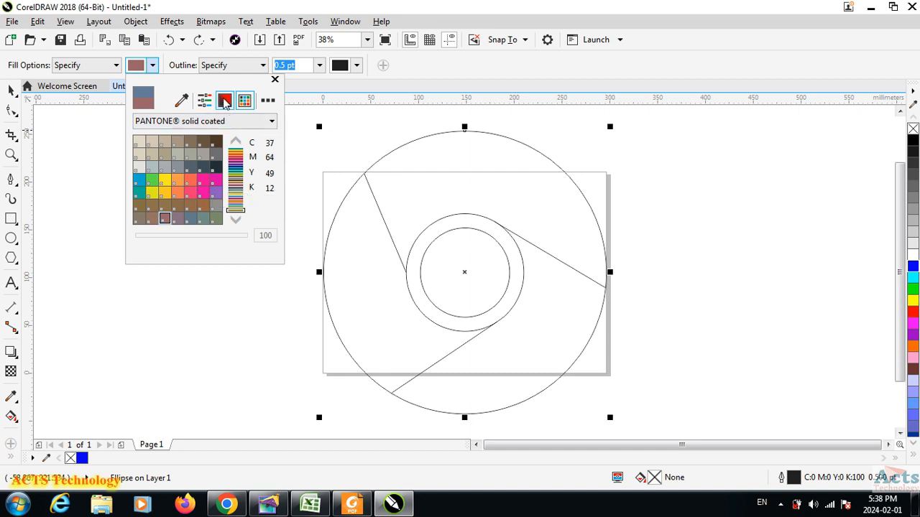
click(225, 101)
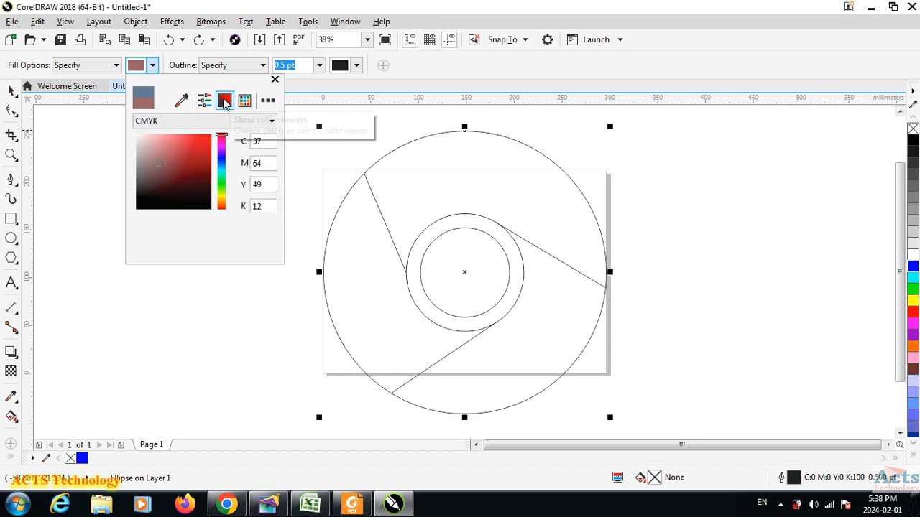
click(208, 139)
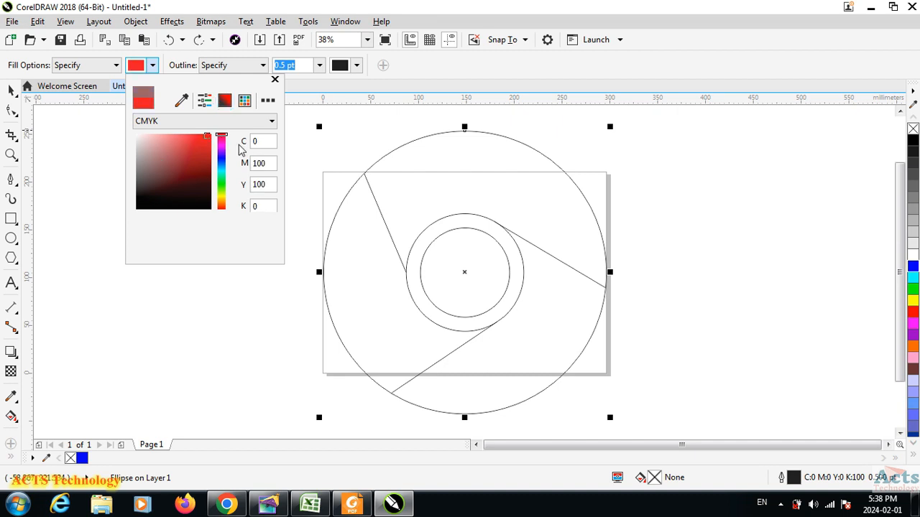
click(268, 270)
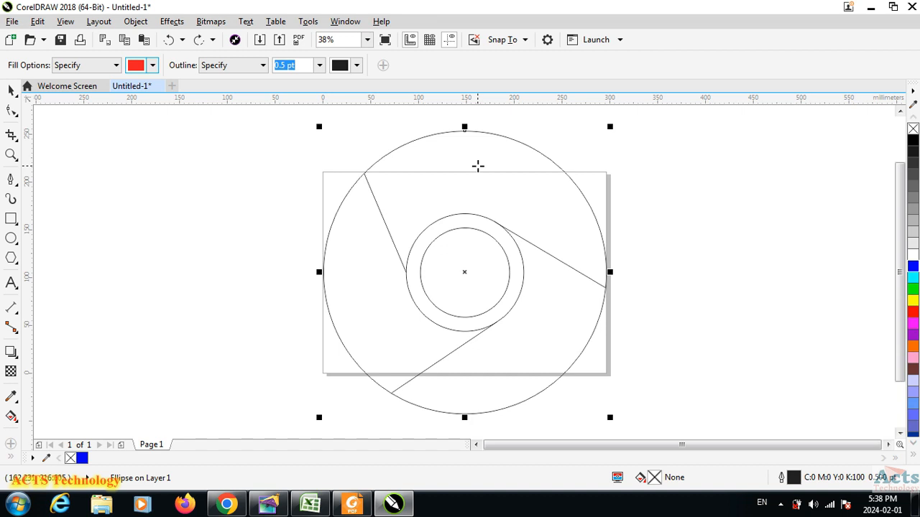
click(477, 166)
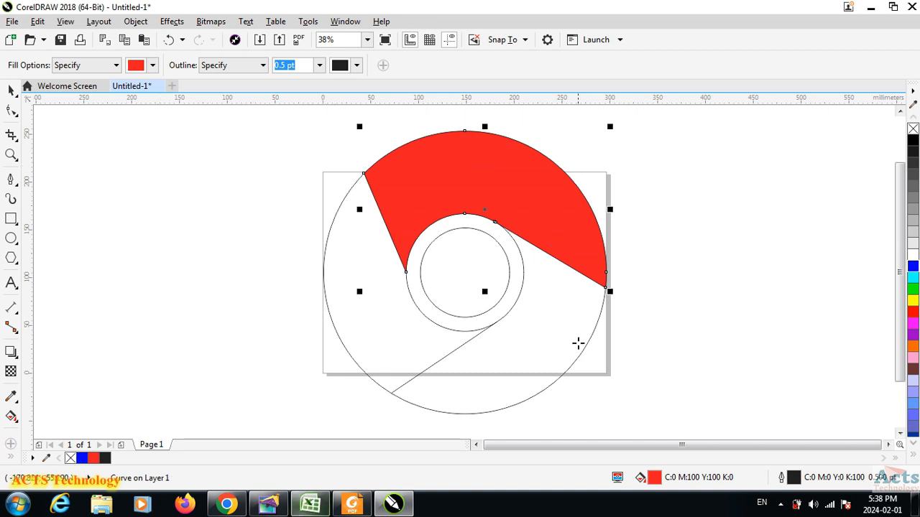
- Set the Smart Fill colour to yellow (C5 M0 Y100 K0) and fill the lower-right segment of the ring
click(226, 505)
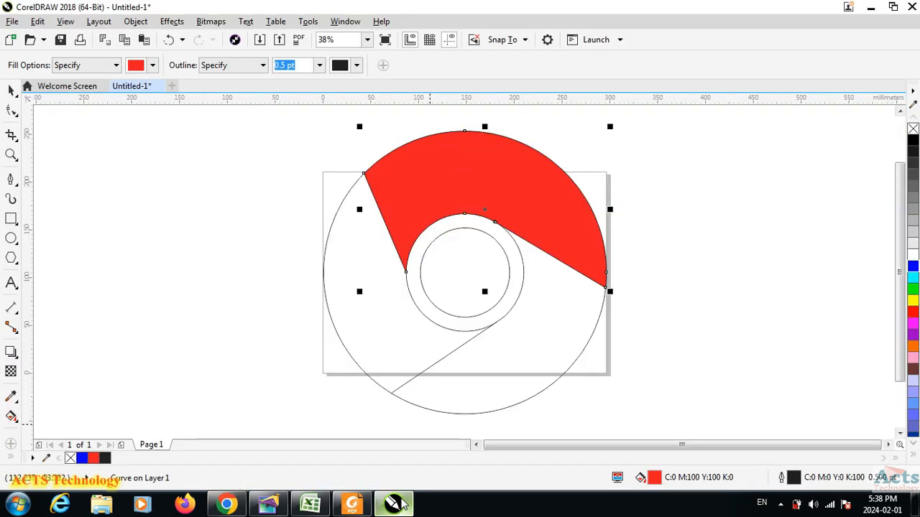
click(394, 504)
click(152, 66)
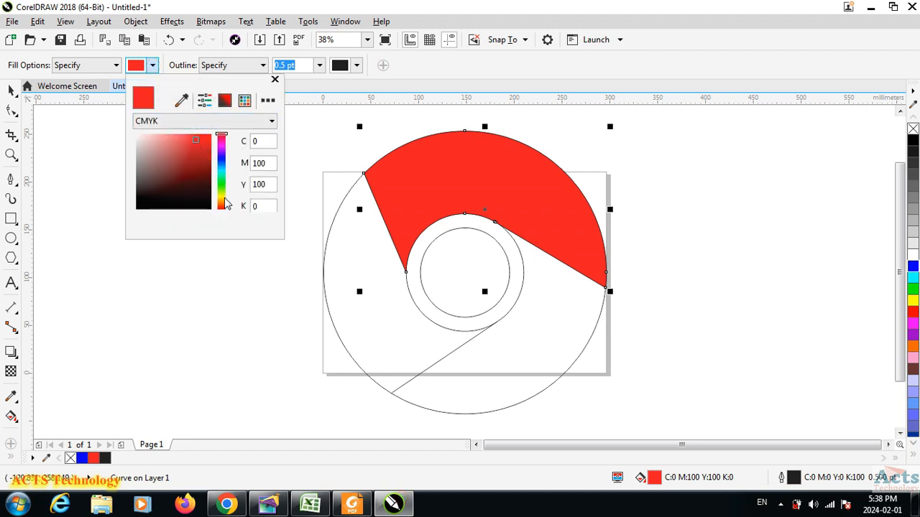
click(222, 196)
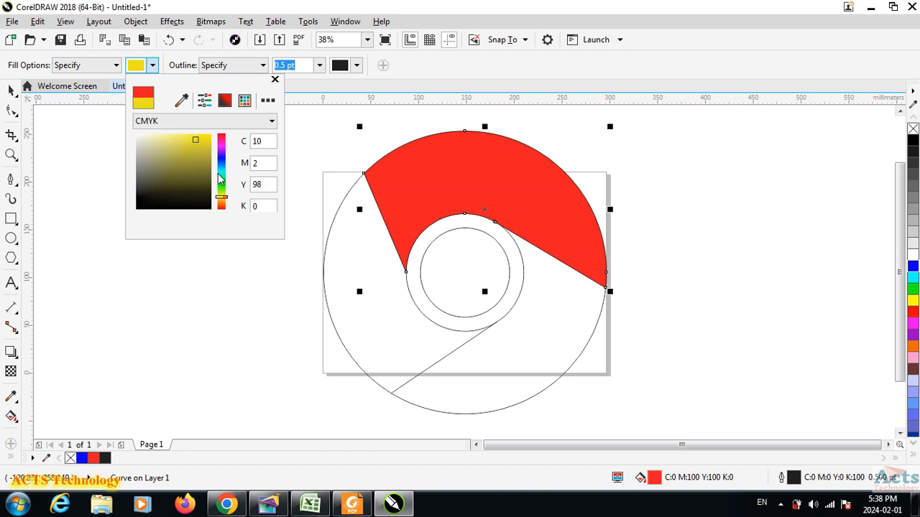
click(207, 136)
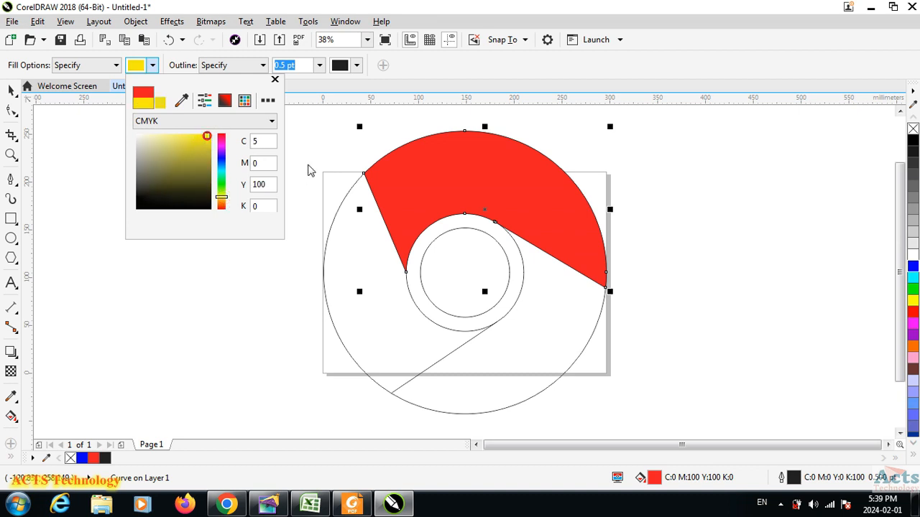
click(524, 329)
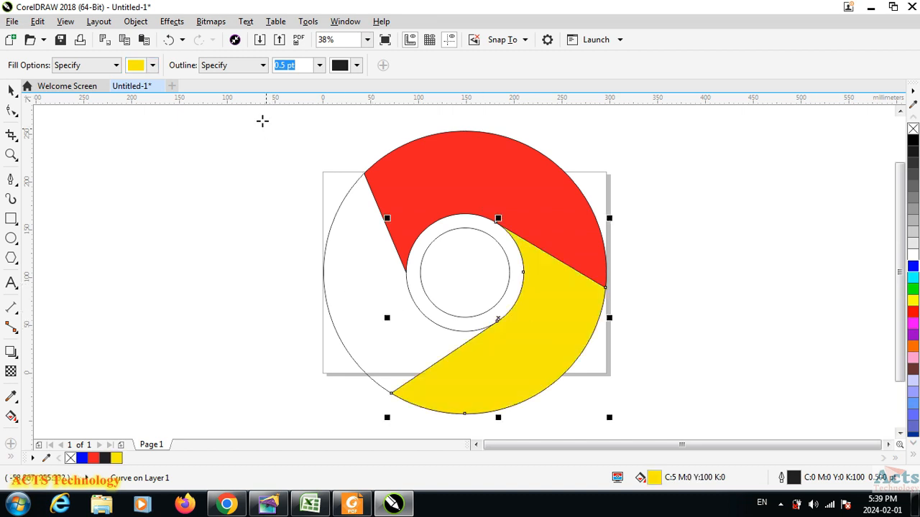
- Set the Smart Fill colour to green (C66 M0 Y100 K0) and fill the ring's remaining left segment
click(152, 66)
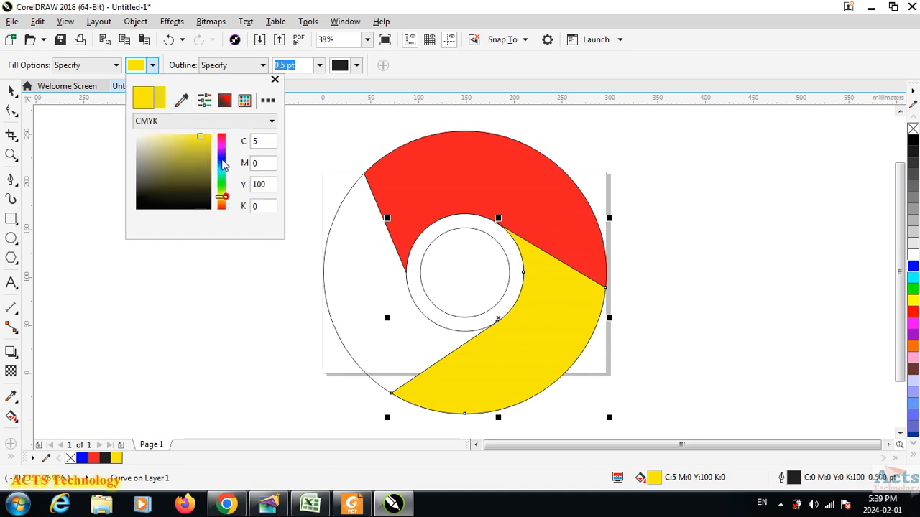
click(222, 200)
mouse_move(223, 200)
mouse_down()
mouse_move(222, 160)
mouse_move(222, 175)
mouse_up()
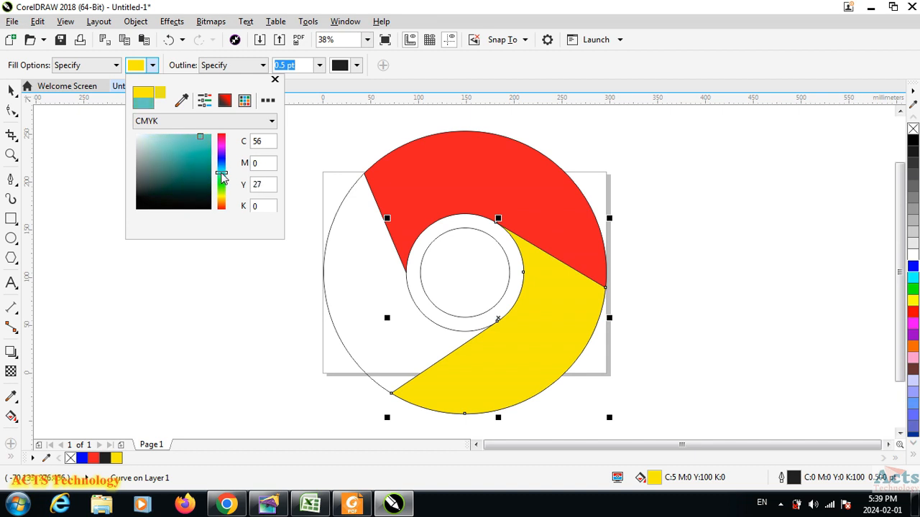
drag(221, 174, 222, 182)
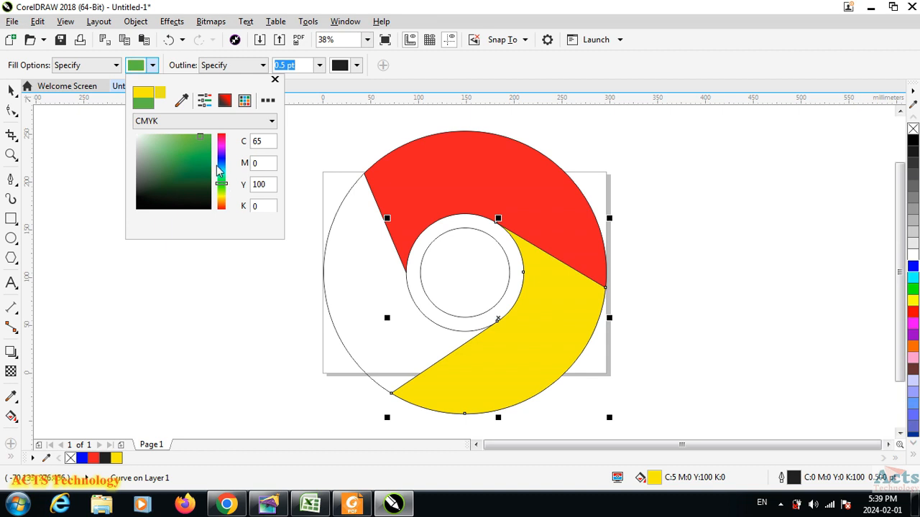
drag(219, 184, 221, 186)
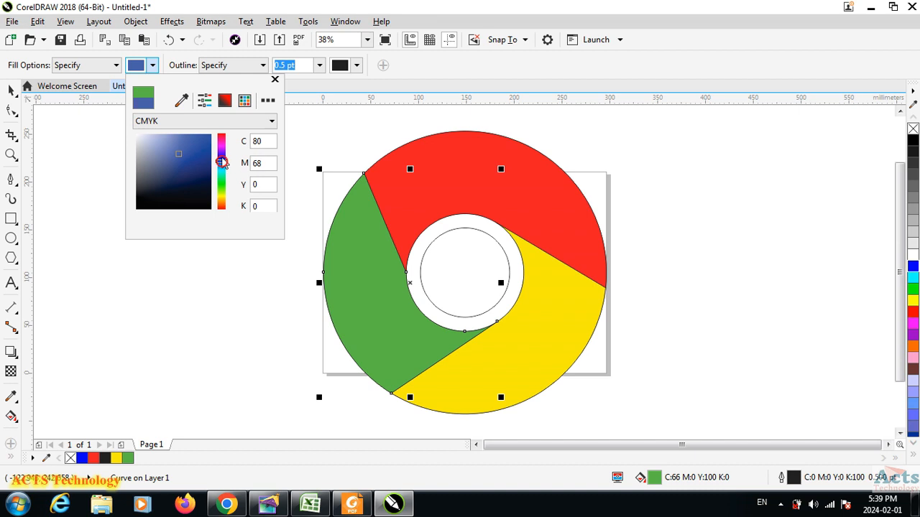
- Set the Smart Fill colour to light blue (C66 M0 Y1 K0) and fill the innermost circle
drag(221, 162, 222, 157)
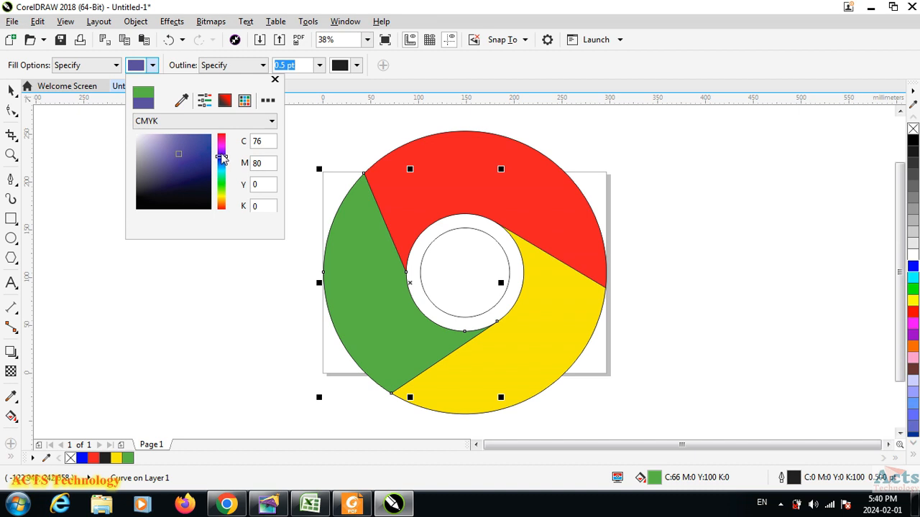
drag(221, 157, 221, 153)
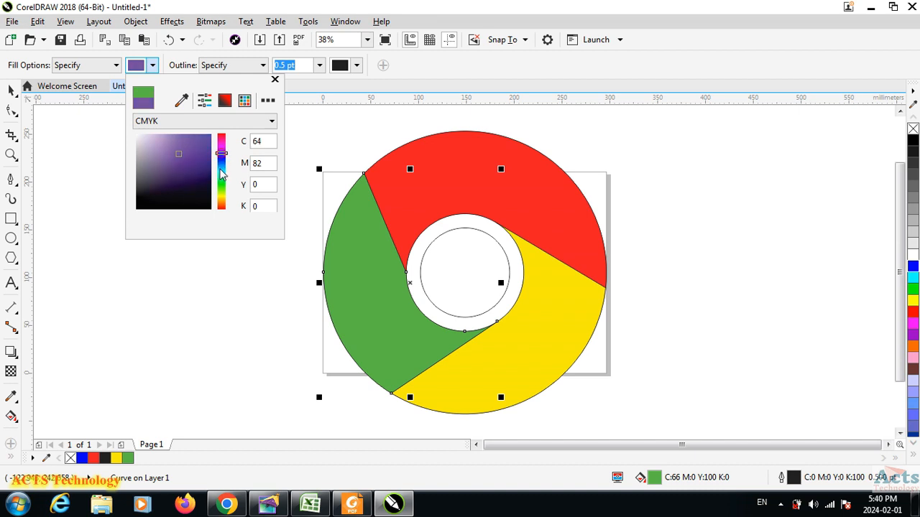
click(220, 170)
click(204, 137)
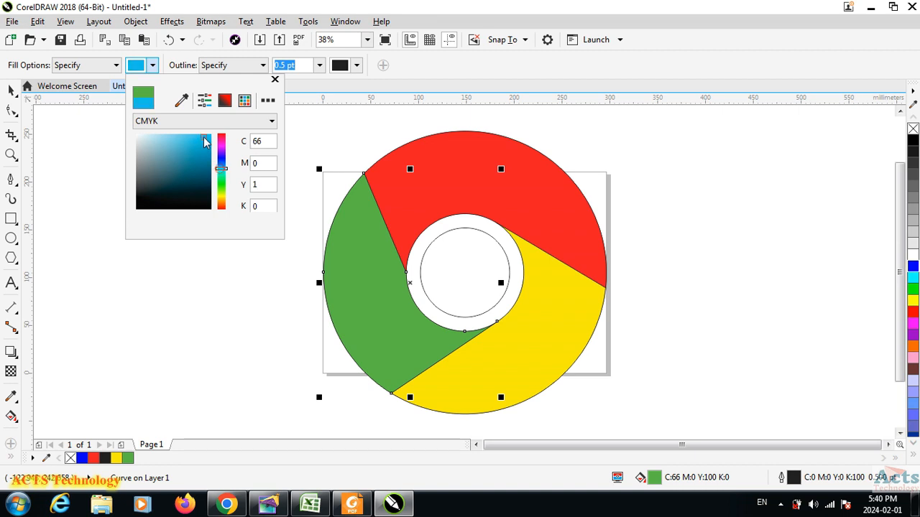
click(285, 267)
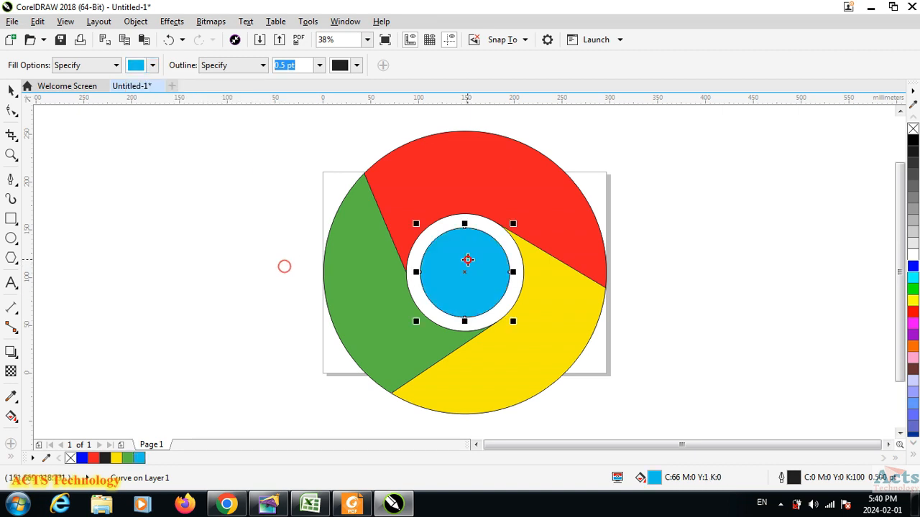
- Select all the objects that make up the logo and group them
click(12, 91)
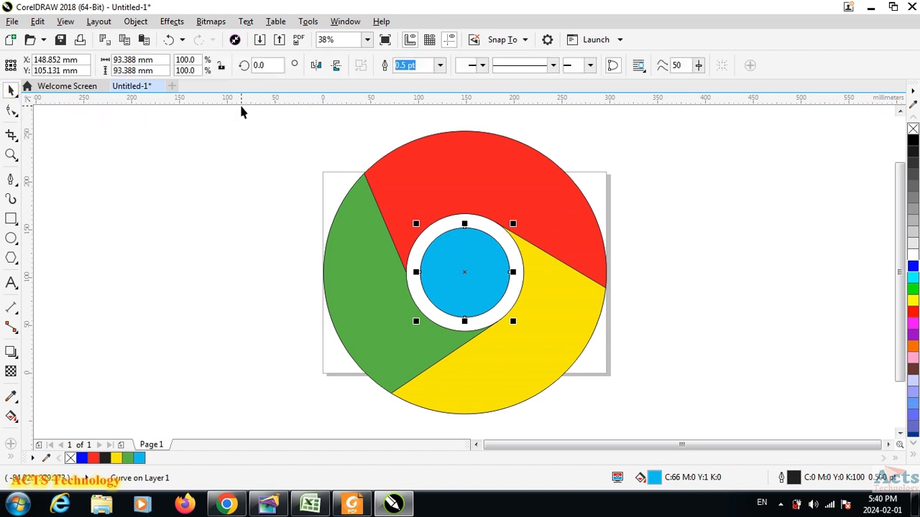
drag(242, 106, 705, 432)
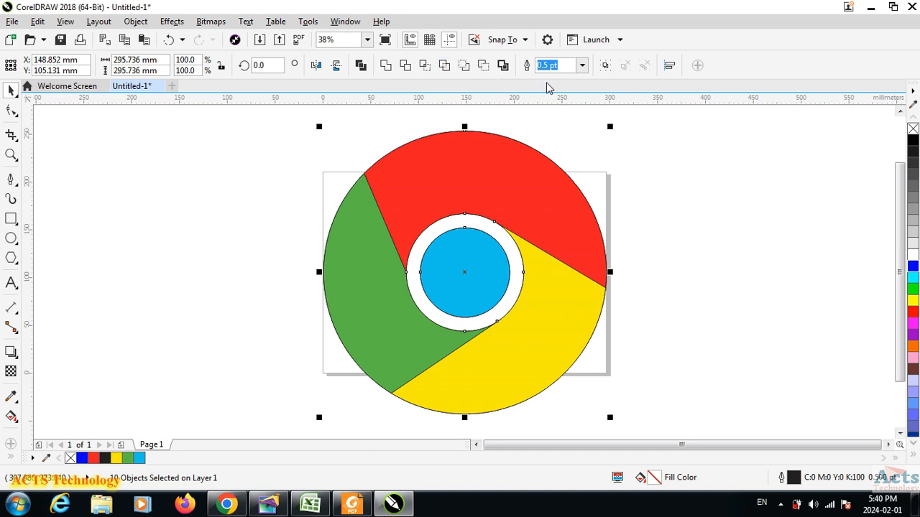
click(605, 66)
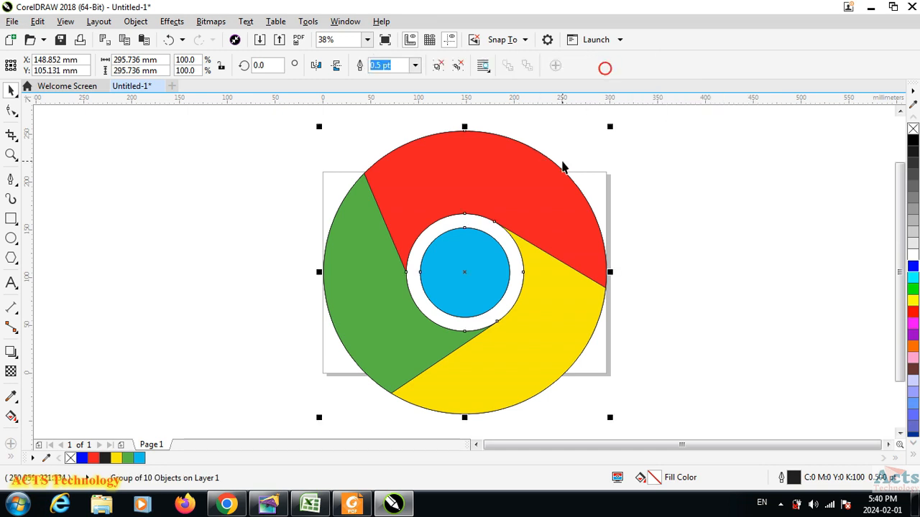
key(ctrl+u)
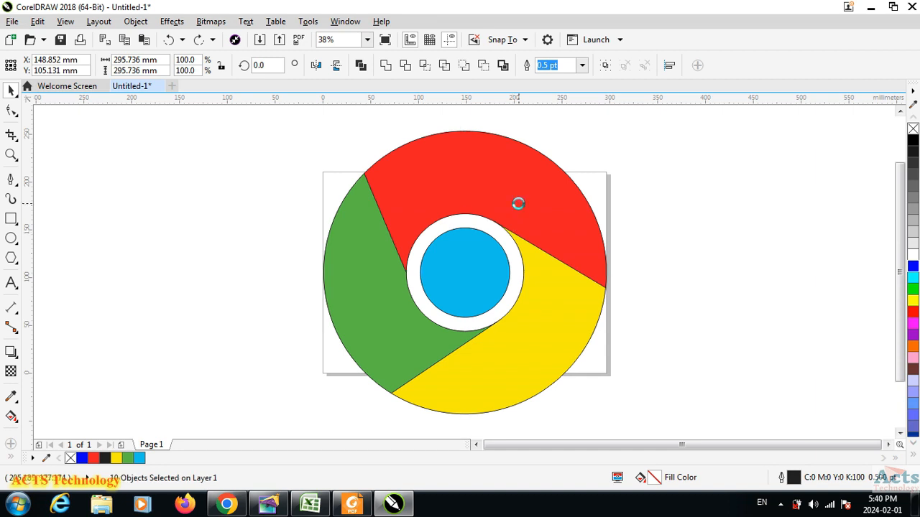
key(ctrl+g)
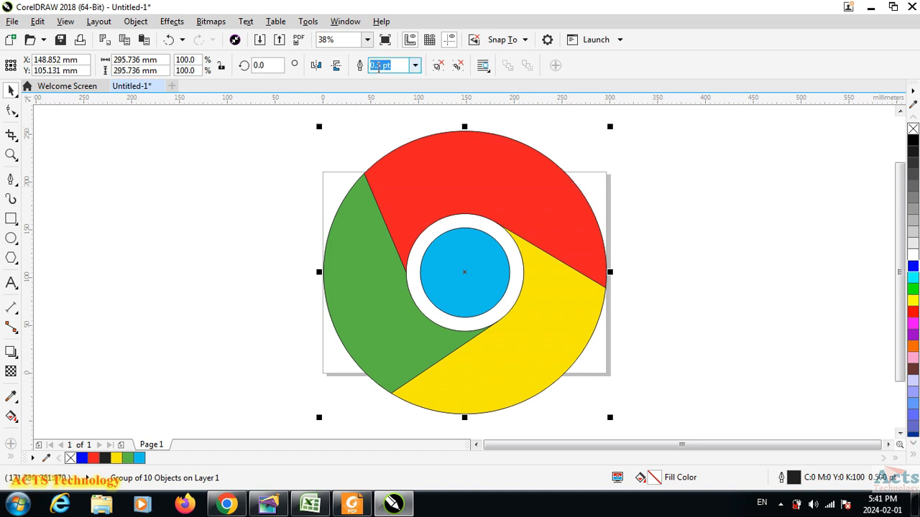
- Try removing the grouped logo's outline and its fill, undoing each change
click(415, 65)
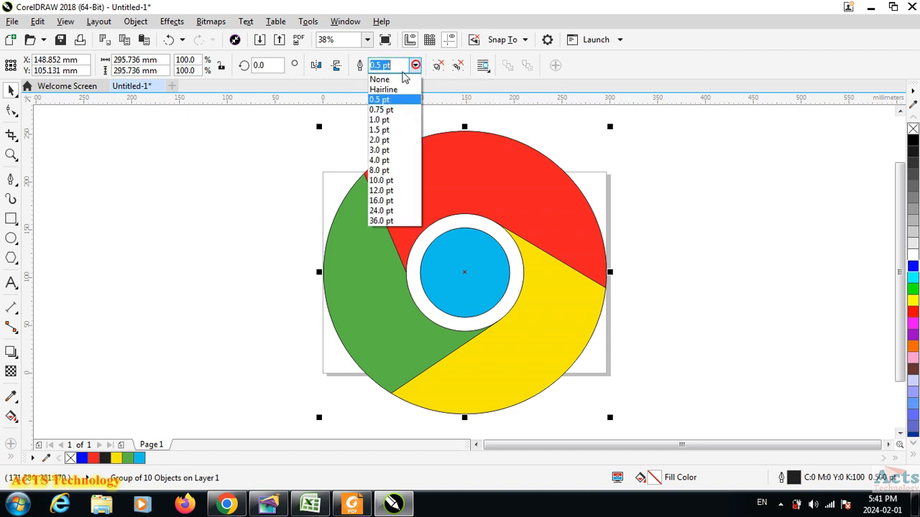
click(394, 79)
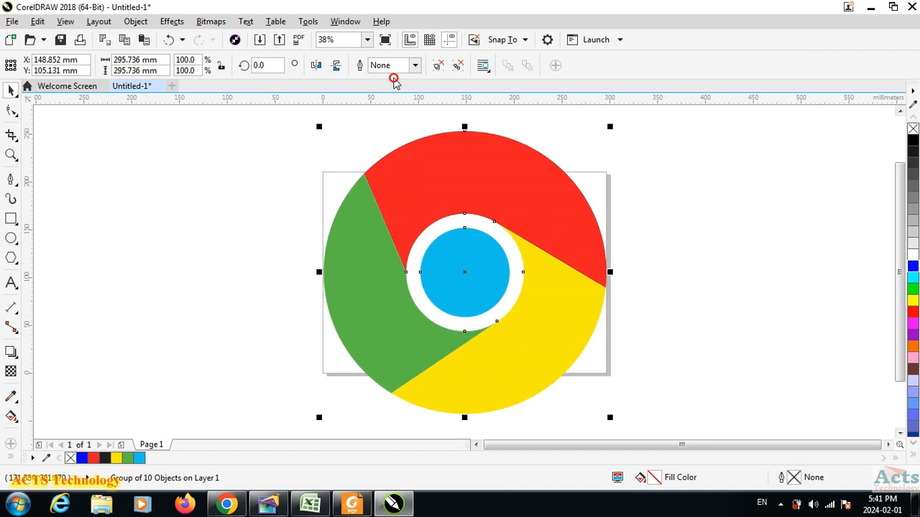
key(ctrl+z)
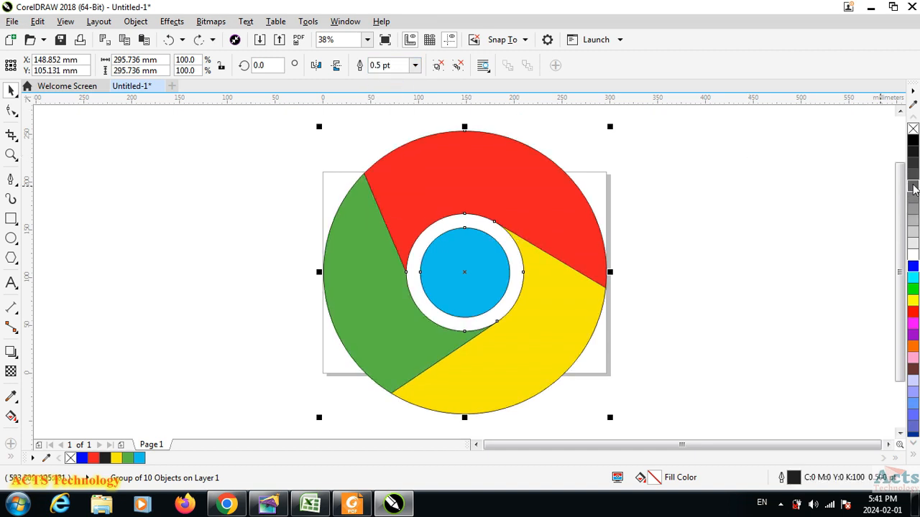
click(913, 130)
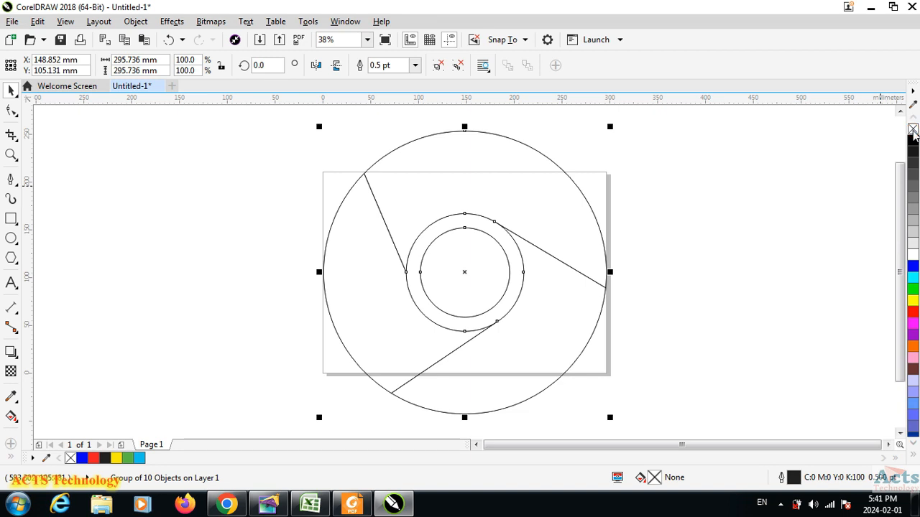
key(ctrl+z)
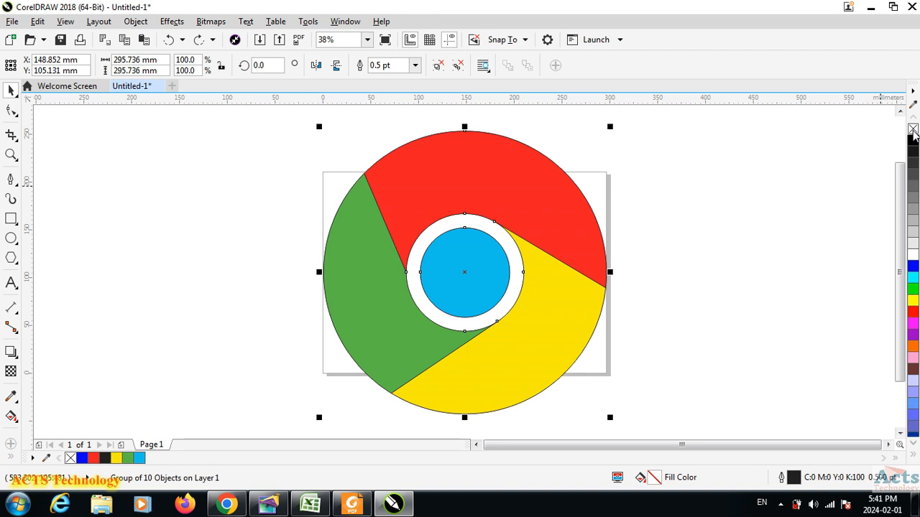
- Remove the outline from the whole grouped logo, keeping its colour fills
right_click(912, 130)
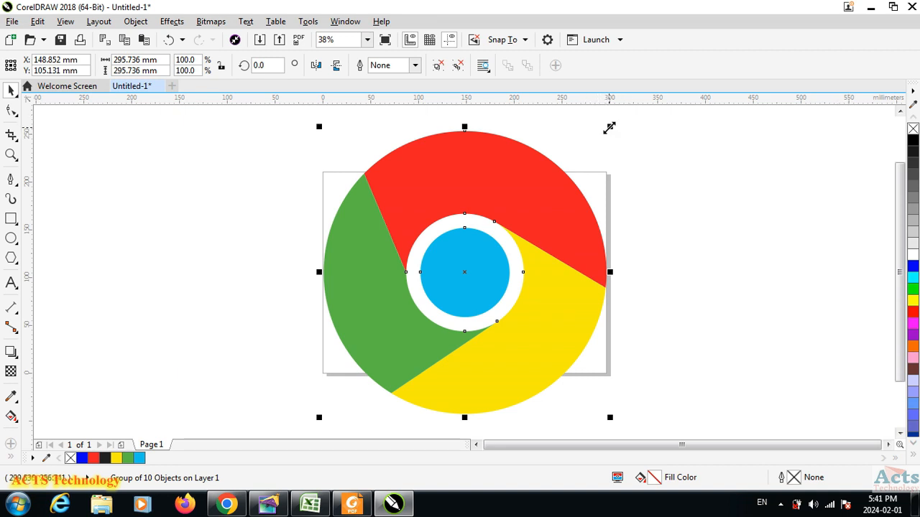
click(583, 125)
drag(566, 142, 565, 144)
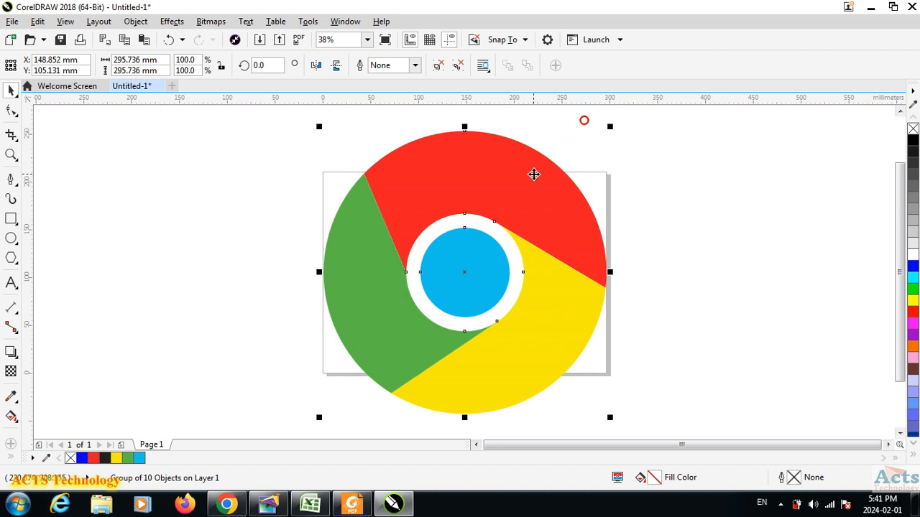
- Scale the logo group down proportionally to about 155 mm wide and move it off the page, beyond its upper-left edge
drag(612, 127, 571, 199)
drag(505, 232, 171, 161)
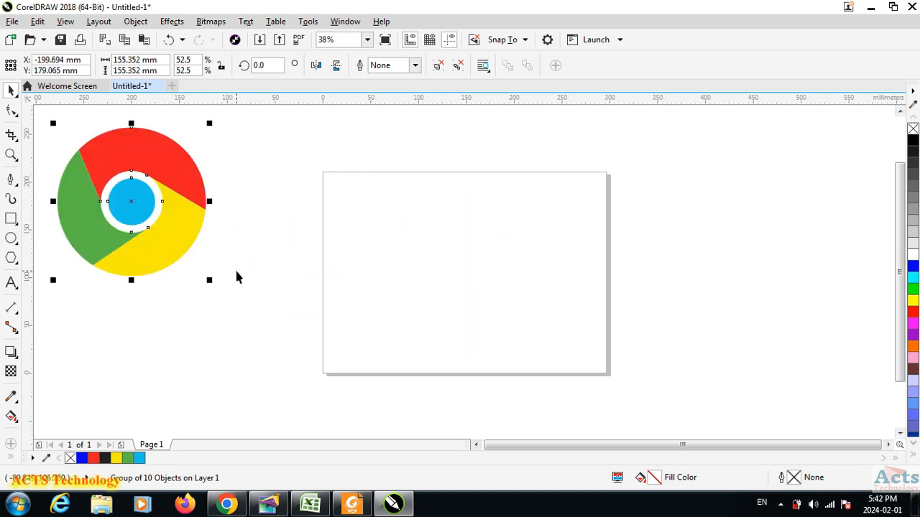